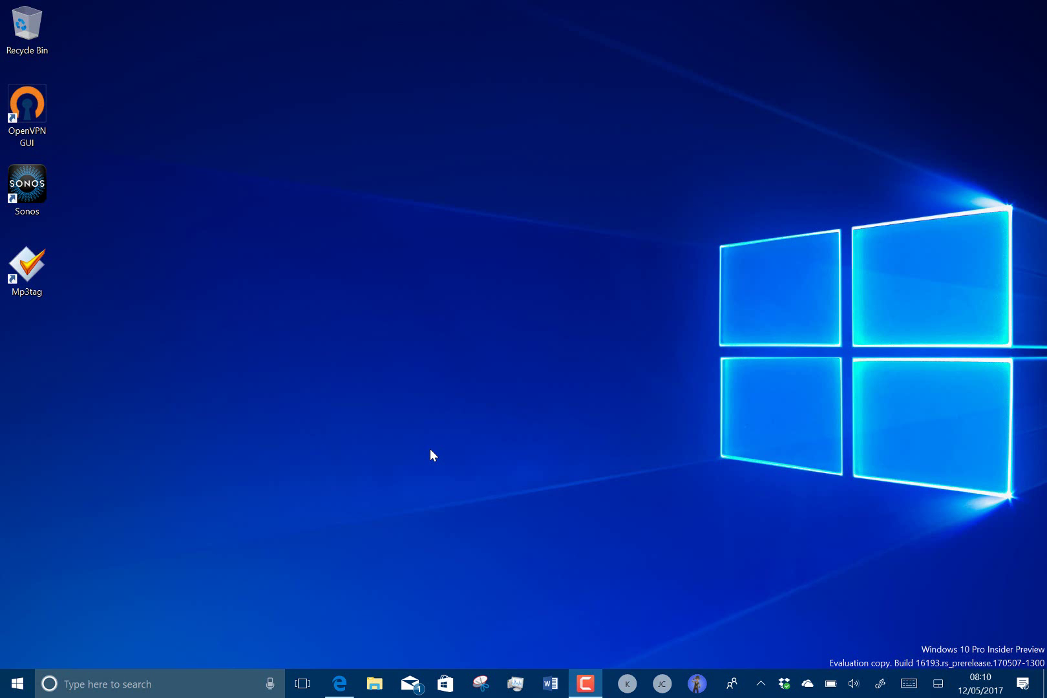
Launch Groove Music from the Start menu to its My music Albums view.
{"action": "left_click", "coordinate": [14, 683]}
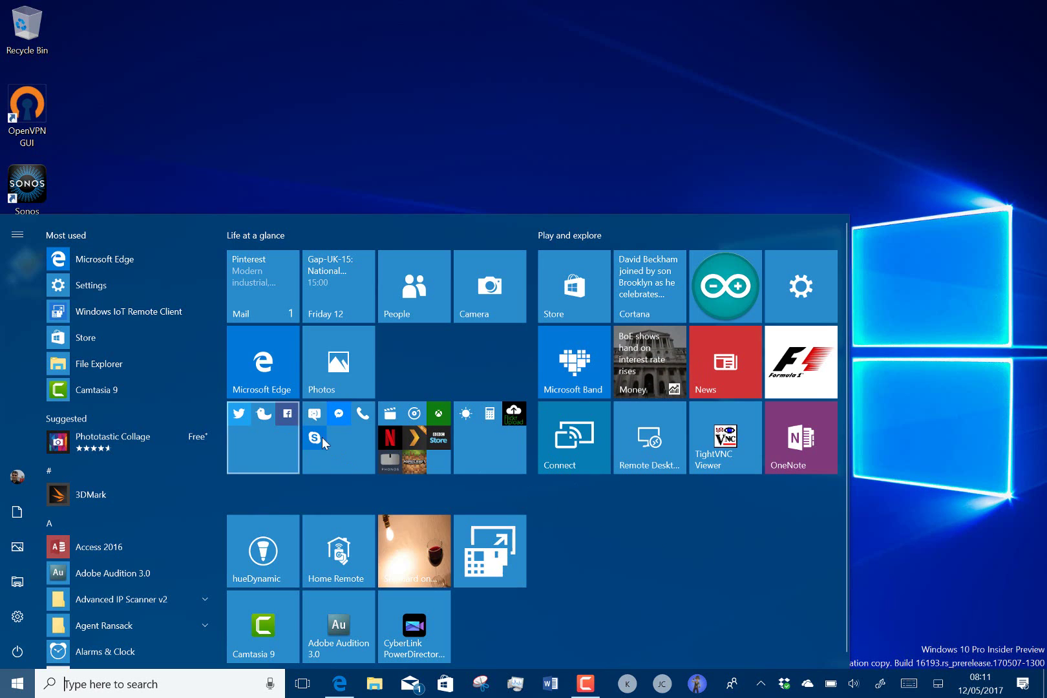
{"action": "left_click", "coordinate": [550, 335]}
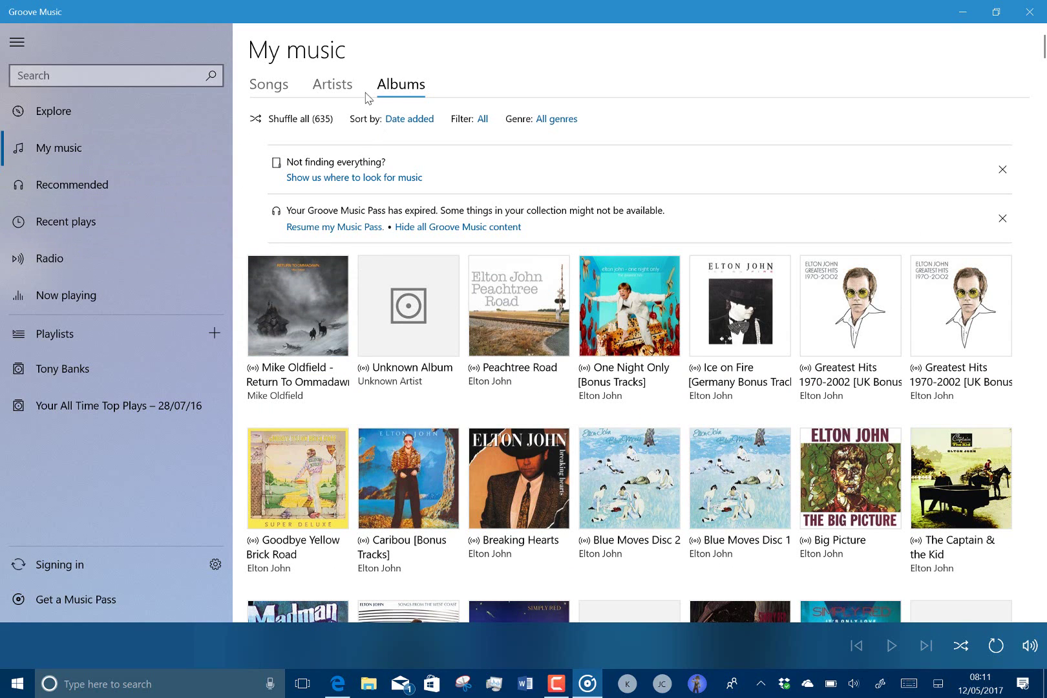
Restore, re-maximize, shrink and move the Groove Music window up-left, then close the app.
{"action": "double_click", "coordinate": [832, 6]}
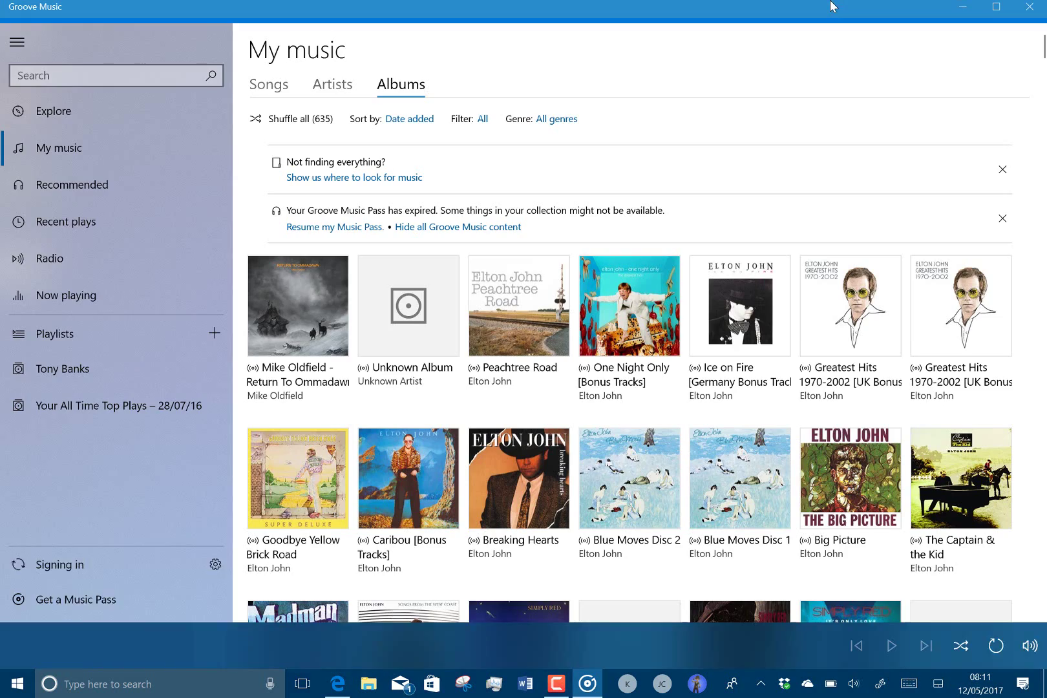
{"action": "double_click", "coordinate": [96, 6]}
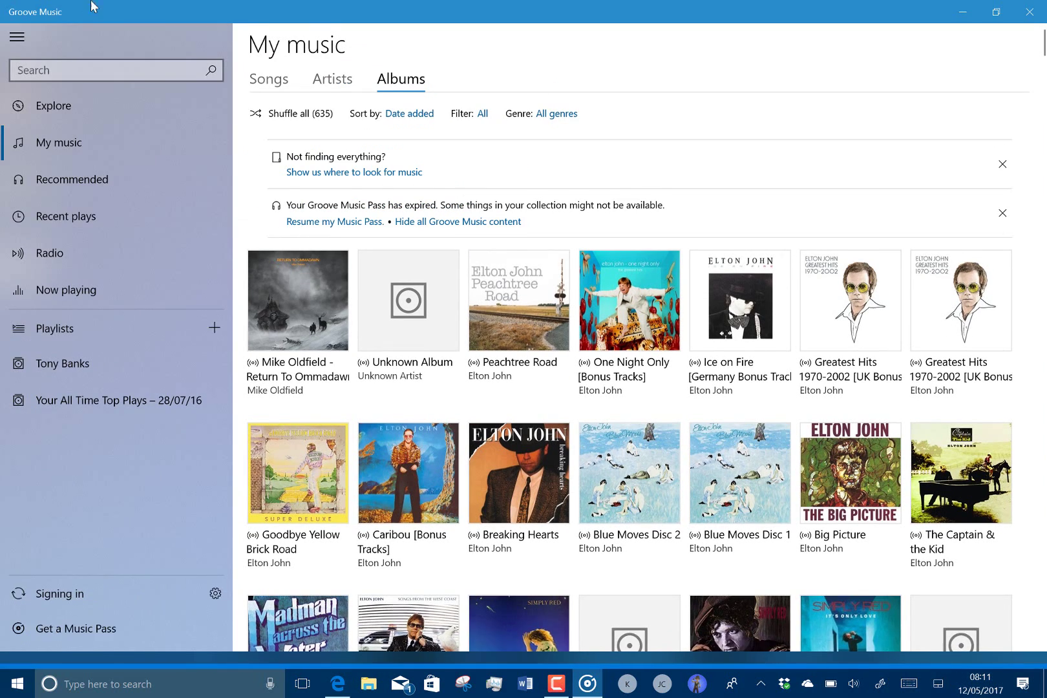
{"action": "double_click", "coordinate": [153, 10]}
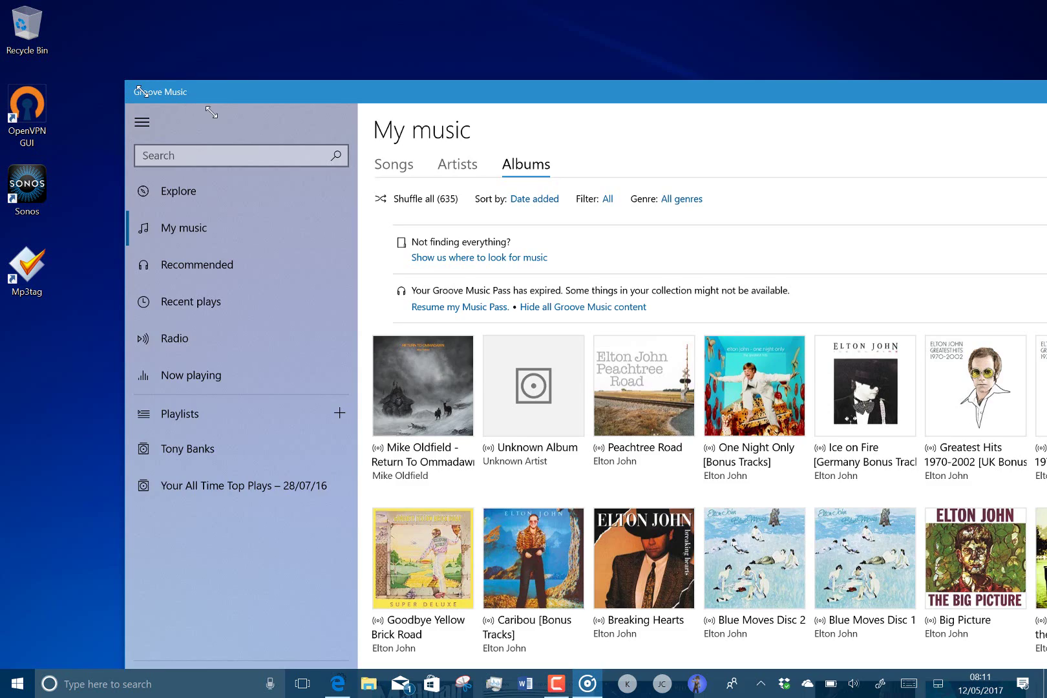
{"action": "left_click_drag", "start_coordinate": [137, 90], "coordinate": [395, 169]}
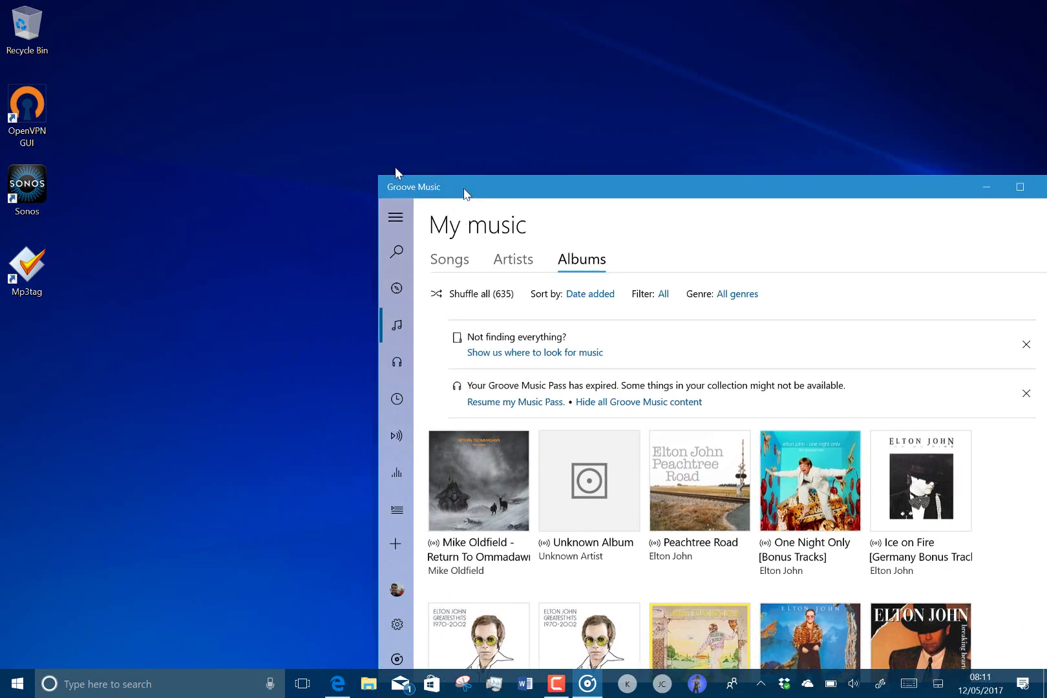
{"action": "left_click_drag", "start_coordinate": [465, 193], "coordinate": [237, 72]}
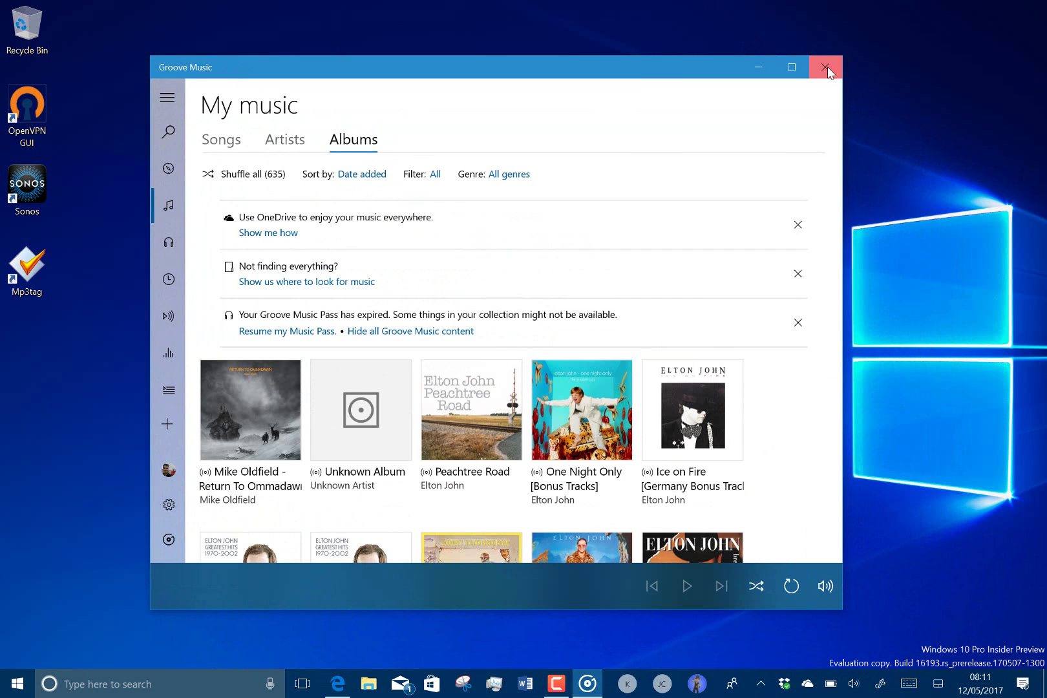
{"action": "left_click", "coordinate": [827, 67]}
Launch Photos from Start, un-maximize it, move it top-left and resize its window.
{"action": "left_click", "coordinate": [18, 690]}
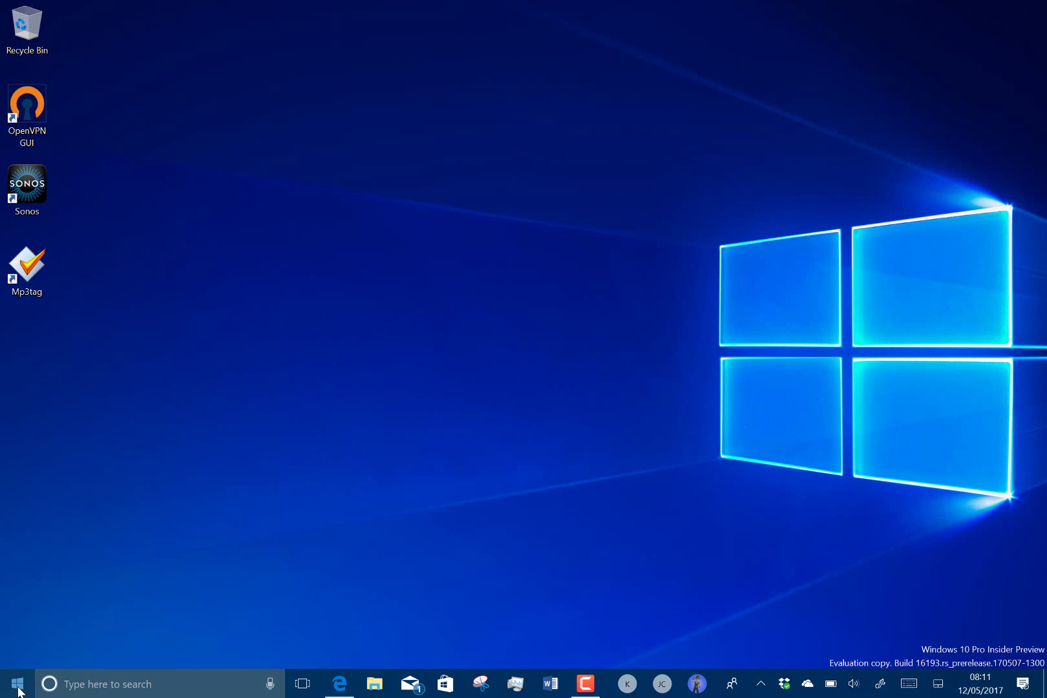
{"action": "left_click", "coordinate": [312, 373]}
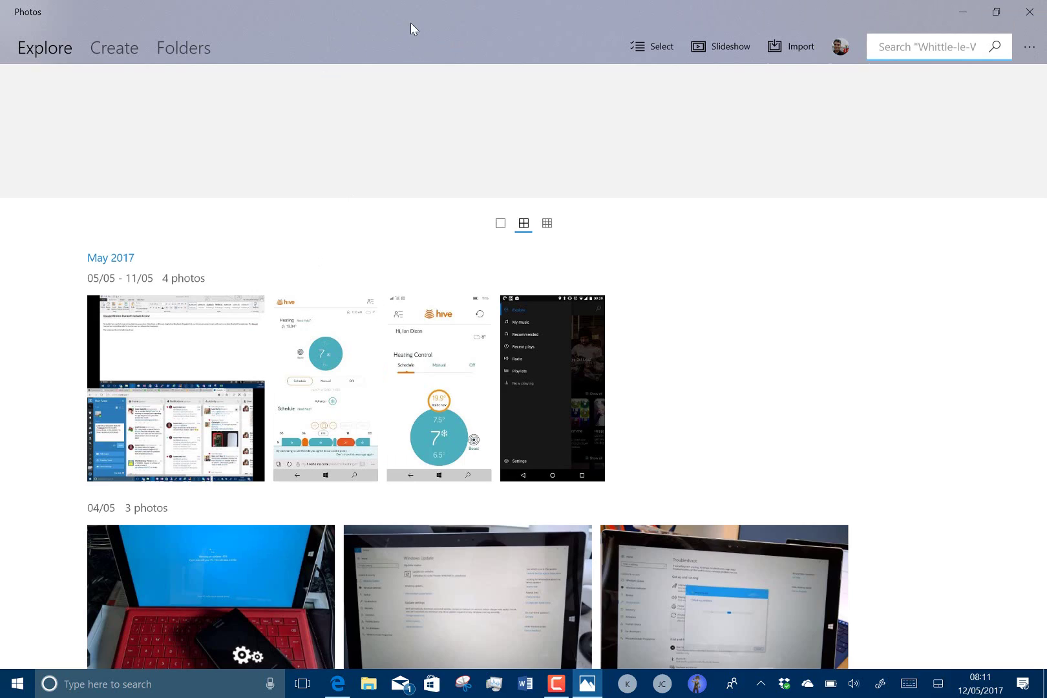
{"action": "left_click_drag", "start_coordinate": [410, 22], "coordinate": [420, 55]}
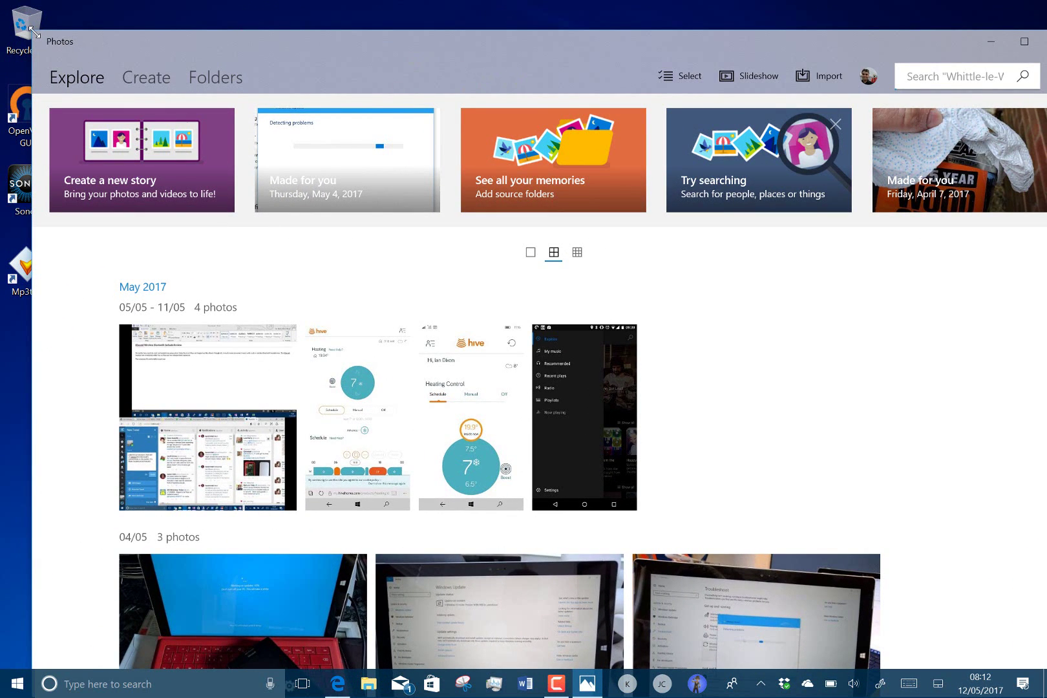
{"action": "left_click_drag", "start_coordinate": [39, 32], "coordinate": [391, 224]}
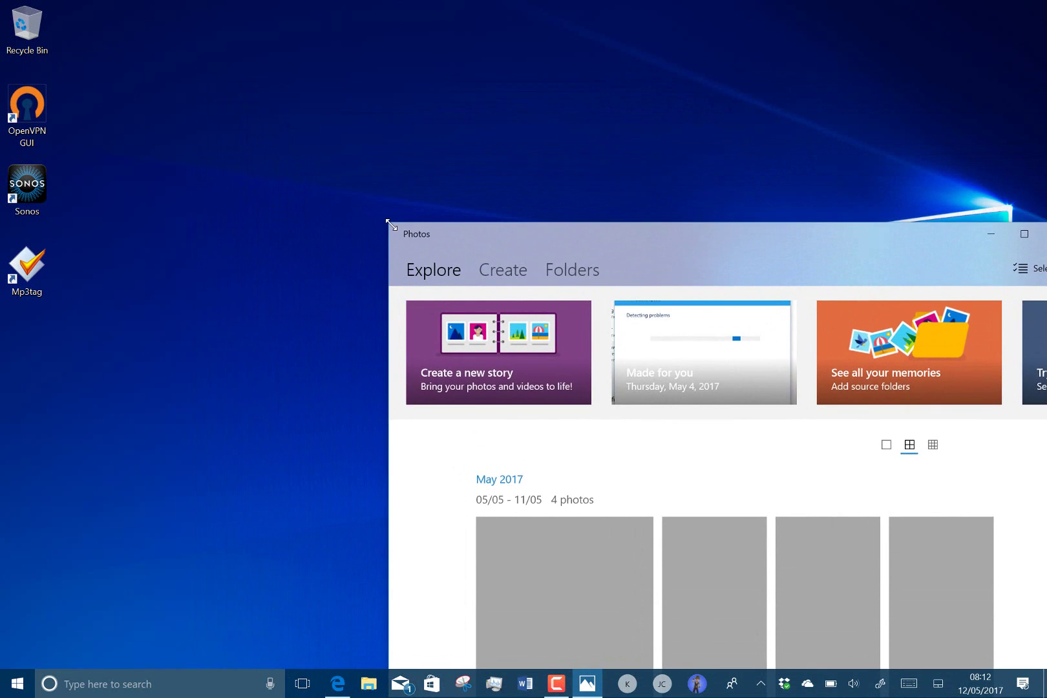
{"action": "left_click_drag", "start_coordinate": [688, 244], "coordinate": [380, 46]}
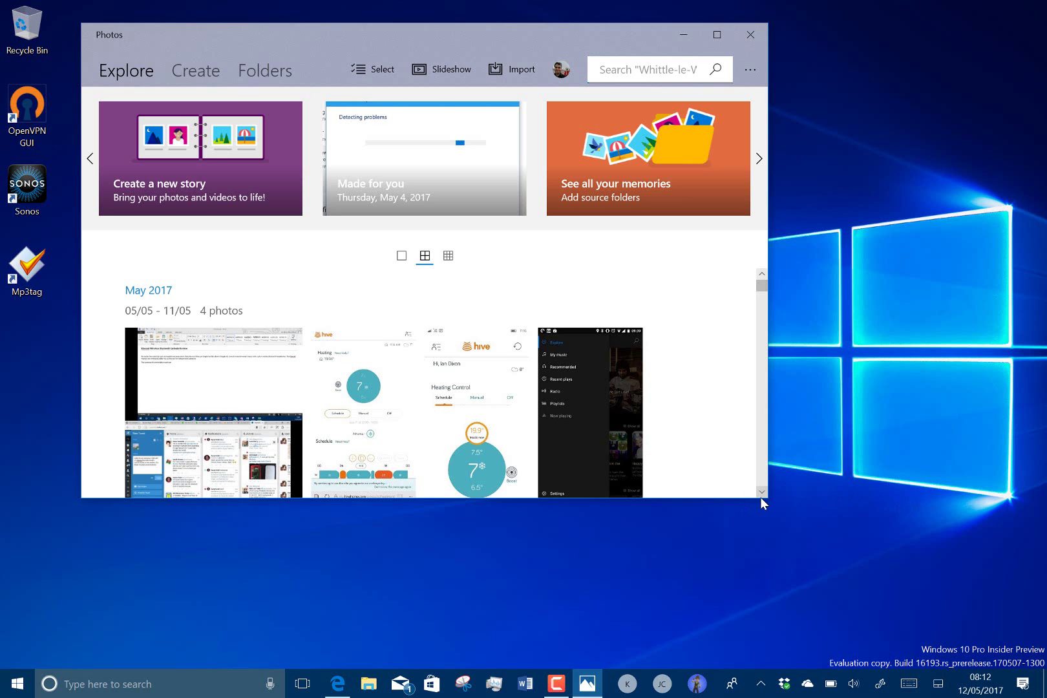
{"action": "left_click_drag", "start_coordinate": [767, 500], "coordinate": [1042, 624]}
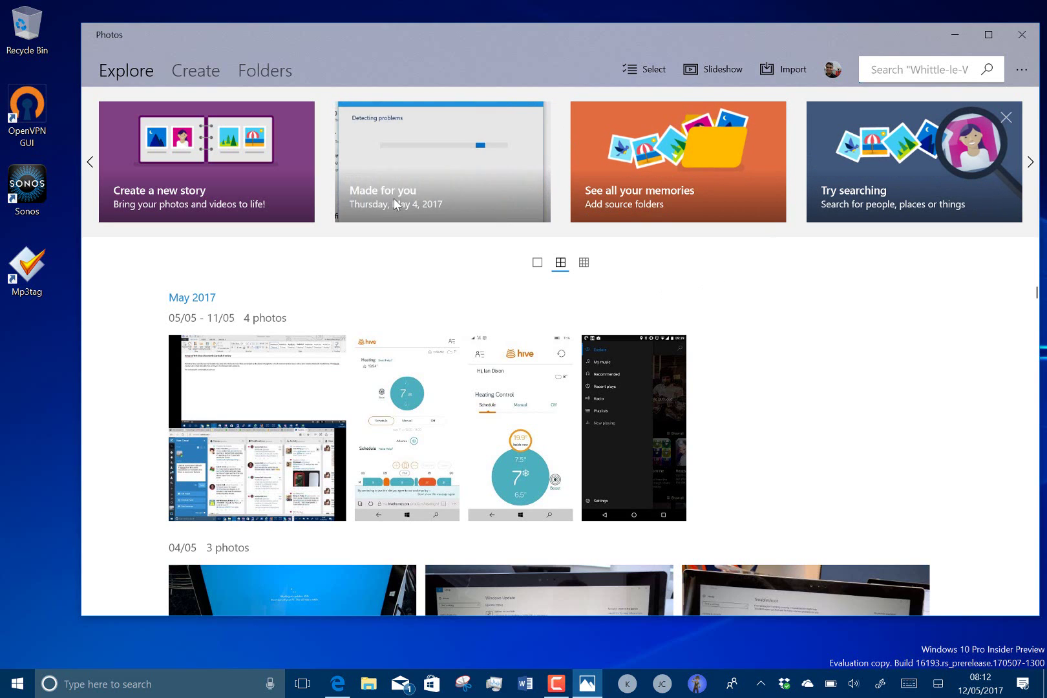
Advance the story carousel three cards and open the Sunday, April 16, 2017 story.
{"action": "left_click", "coordinate": [1031, 164]}
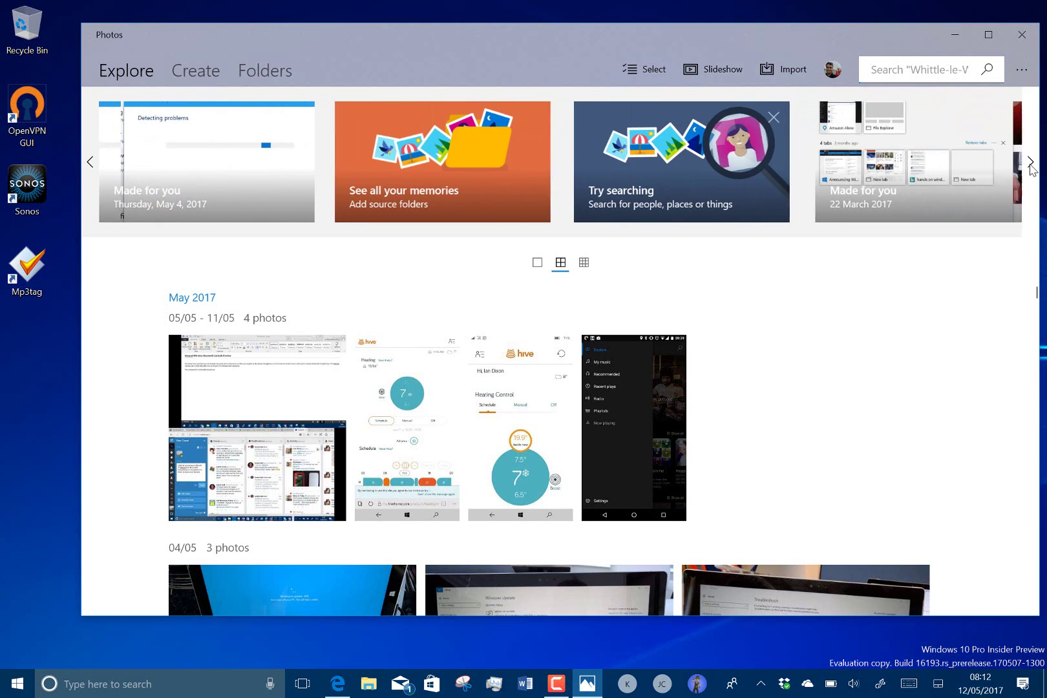
{"action": "left_click", "coordinate": [1030, 164]}
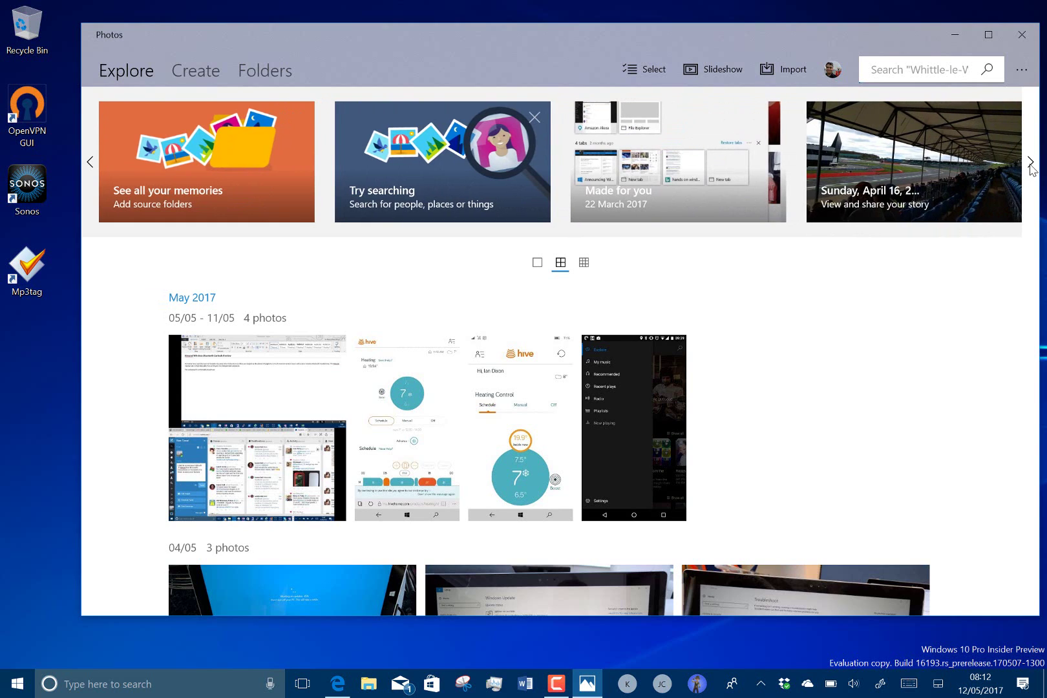
{"action": "left_click", "coordinate": [1030, 165]}
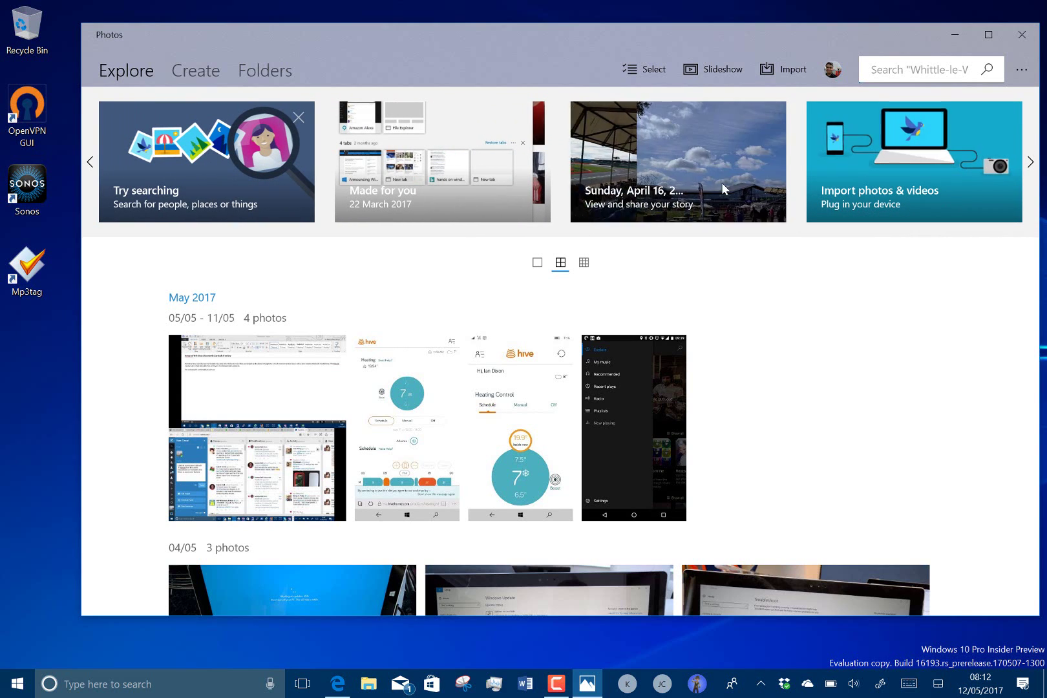
{"action": "left_click", "coordinate": [651, 163]}
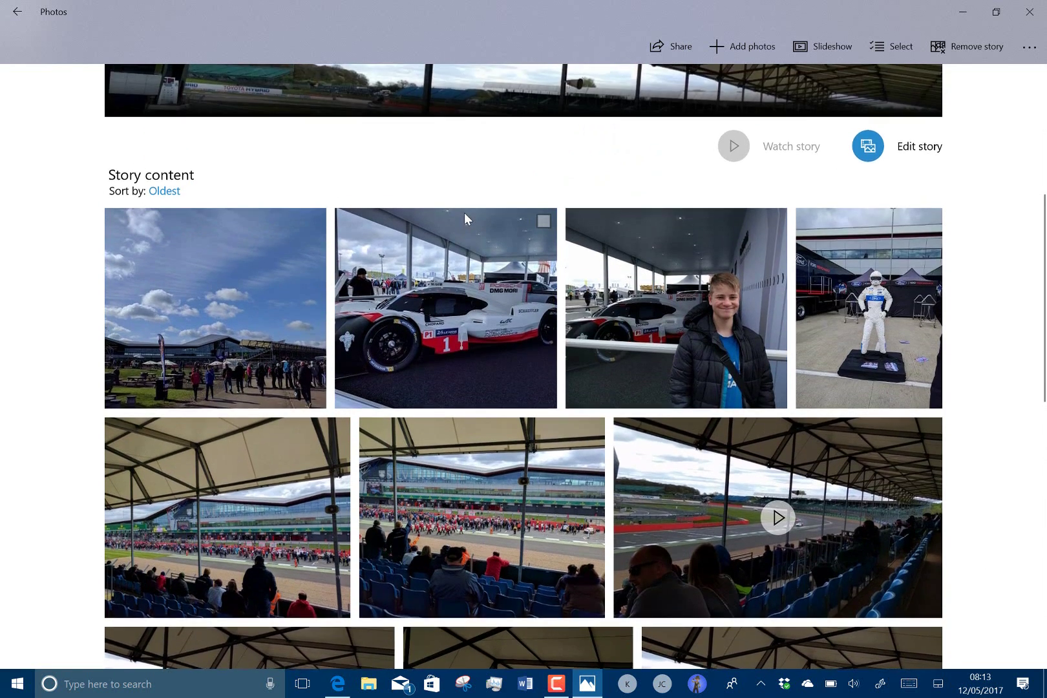
{"action": "scroll", "coordinate": [464, 213], "scroll_direction": "up", "scroll_amount": 3}
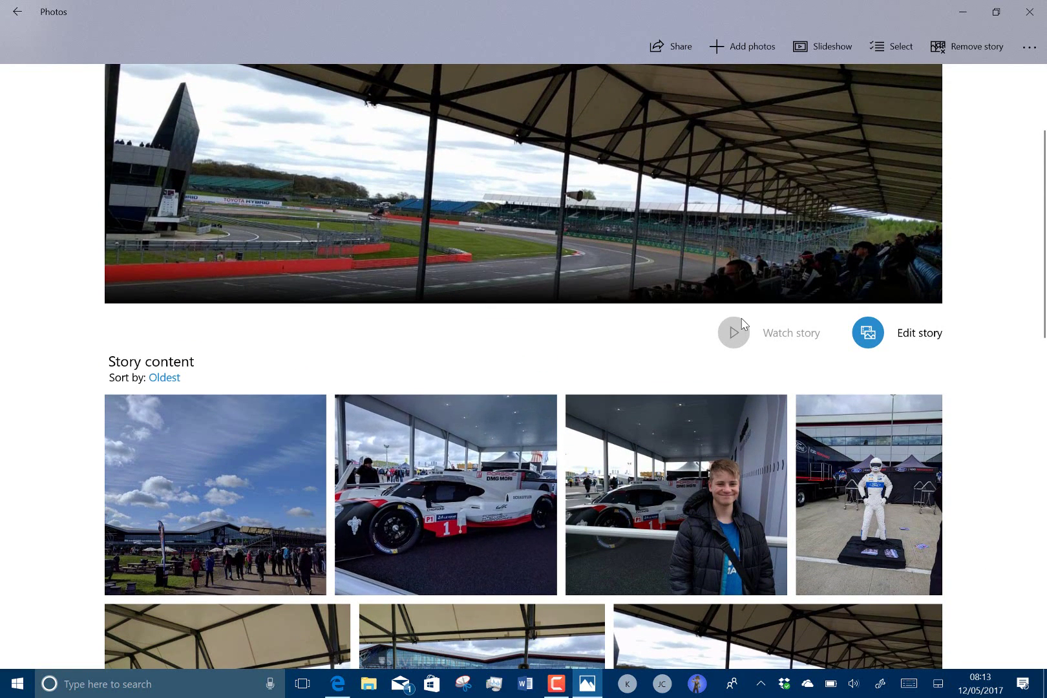
Open the April 16 story in the editor, dismiss the tip, and jump to the first clip.
{"action": "left_click", "coordinate": [894, 335]}
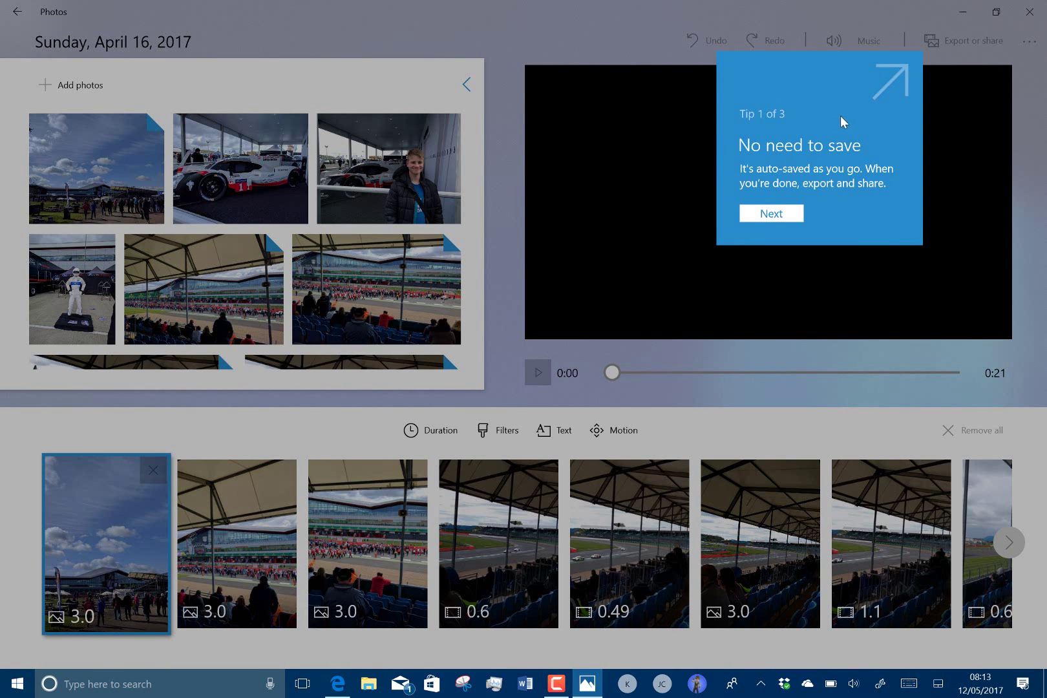
{"action": "left_click", "coordinate": [509, 288]}
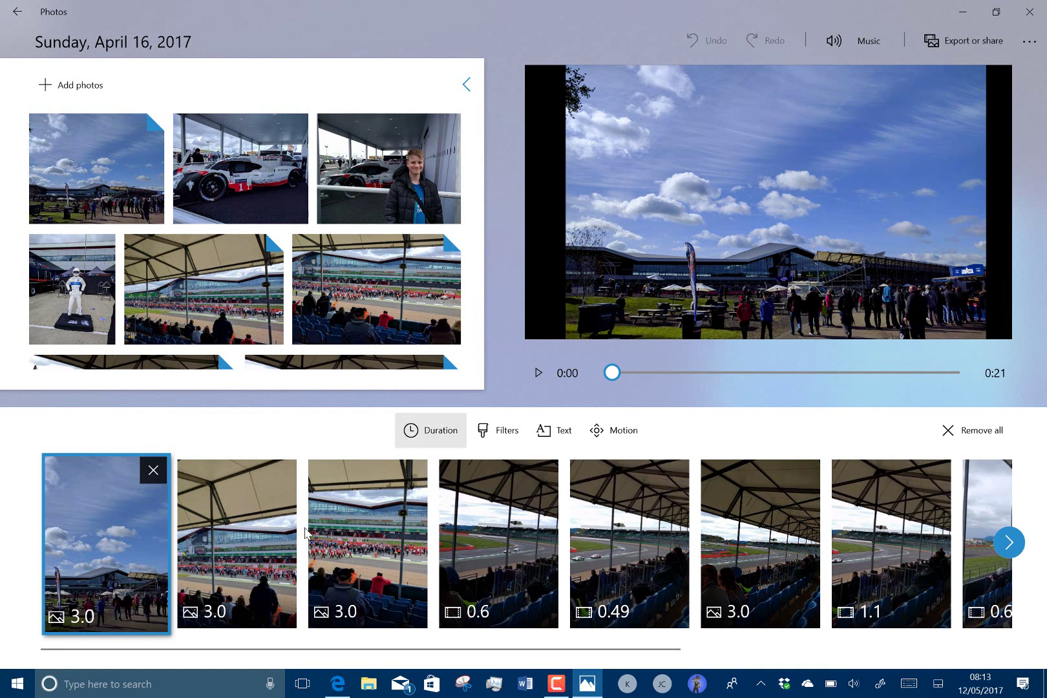
{"action": "scroll", "coordinate": [548, 544], "scroll_direction": "down", "scroll_amount": 5}
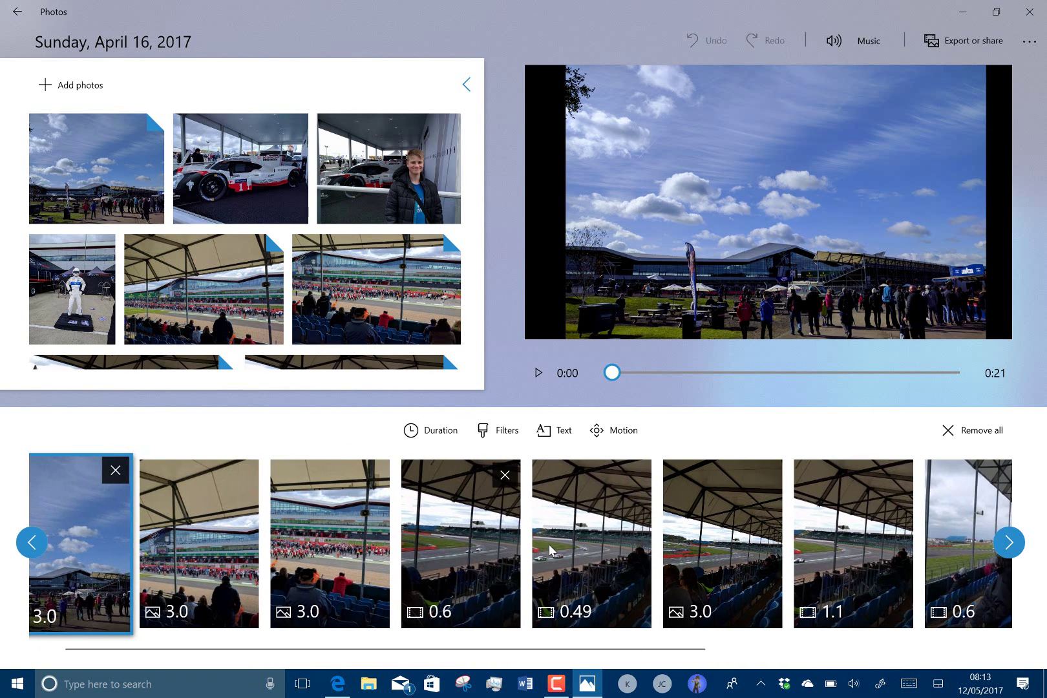
{"action": "key", "text": "Home"}
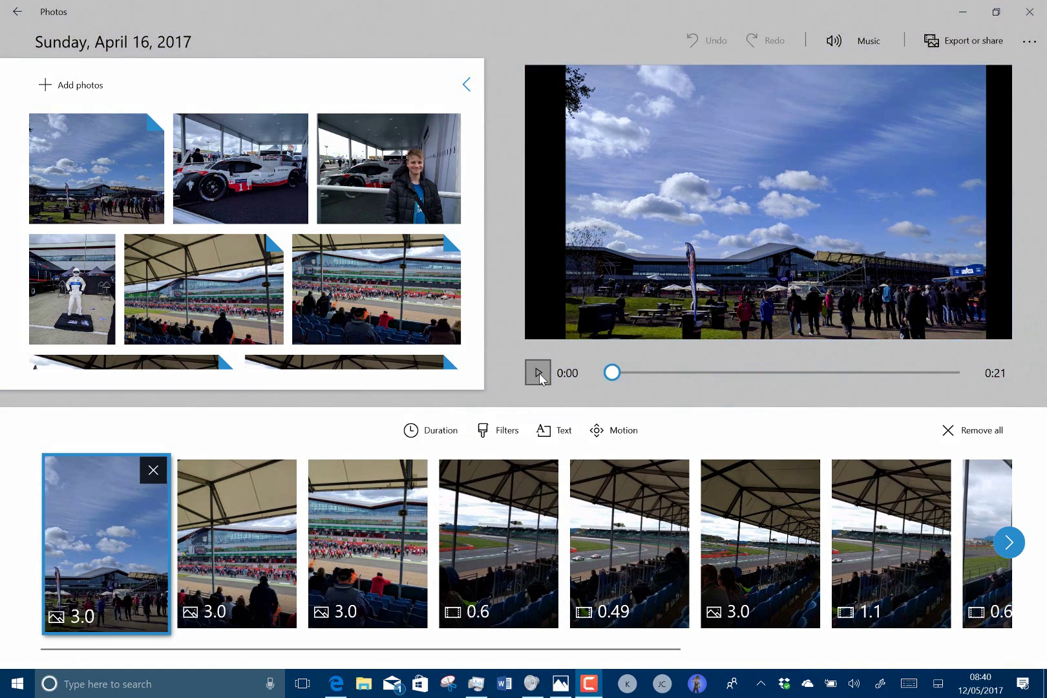
Play the 0:21 story preview and drag along the storyboard.
{"action": "left_click", "coordinate": [537, 375]}
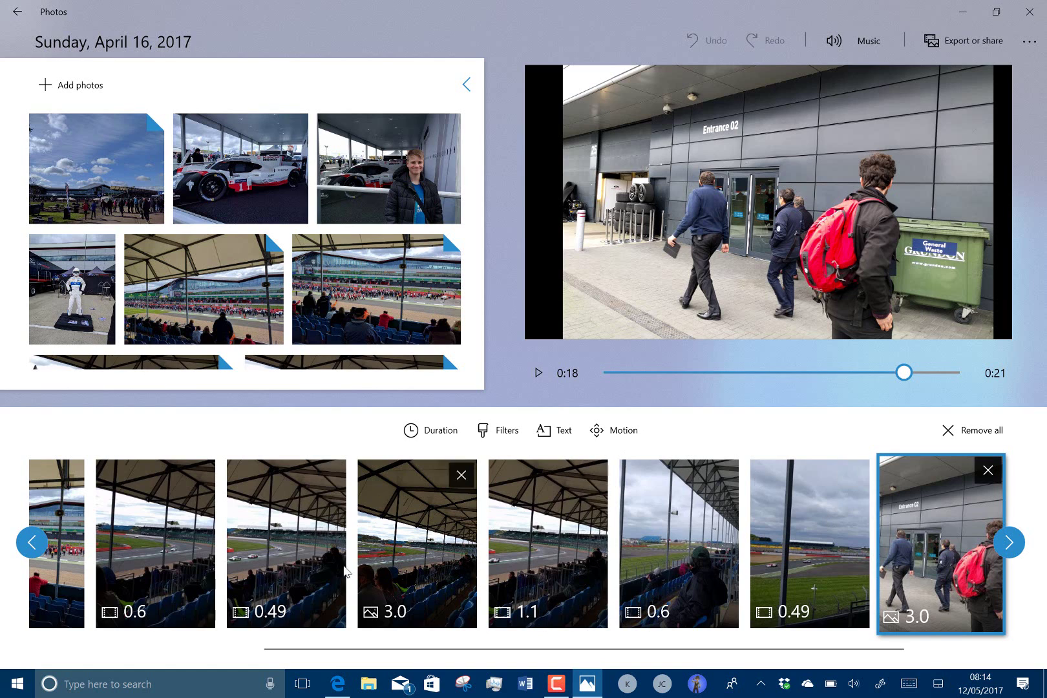
{"action": "mouse_move", "coordinate": [517, 654]}
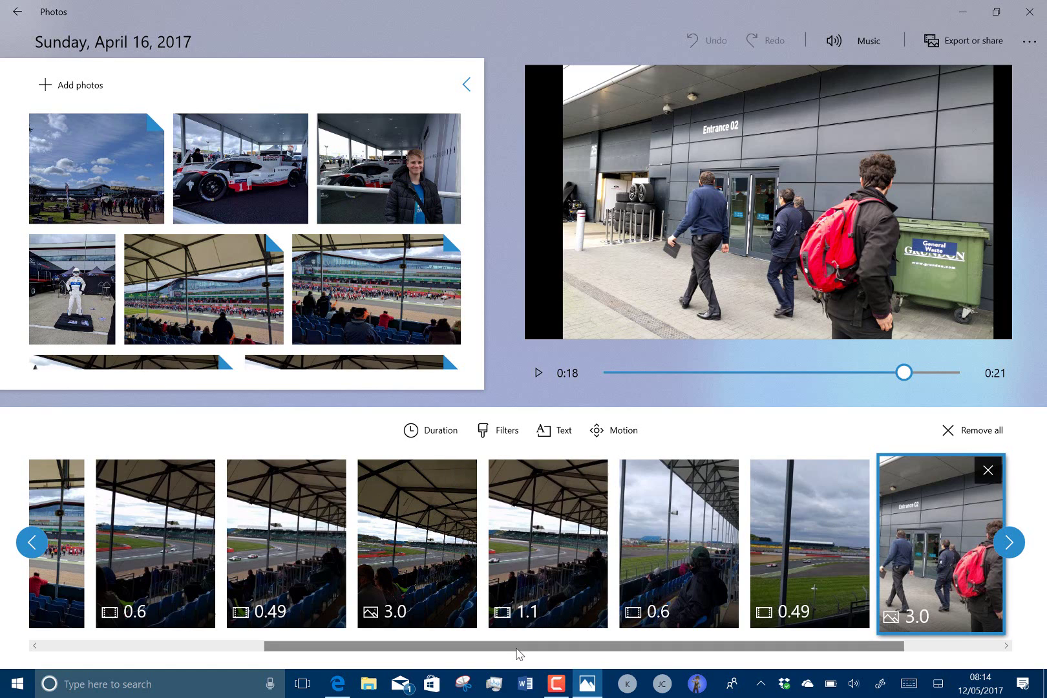
{"action": "left_click_drag", "start_coordinate": [517, 654], "coordinate": [294, 654]}
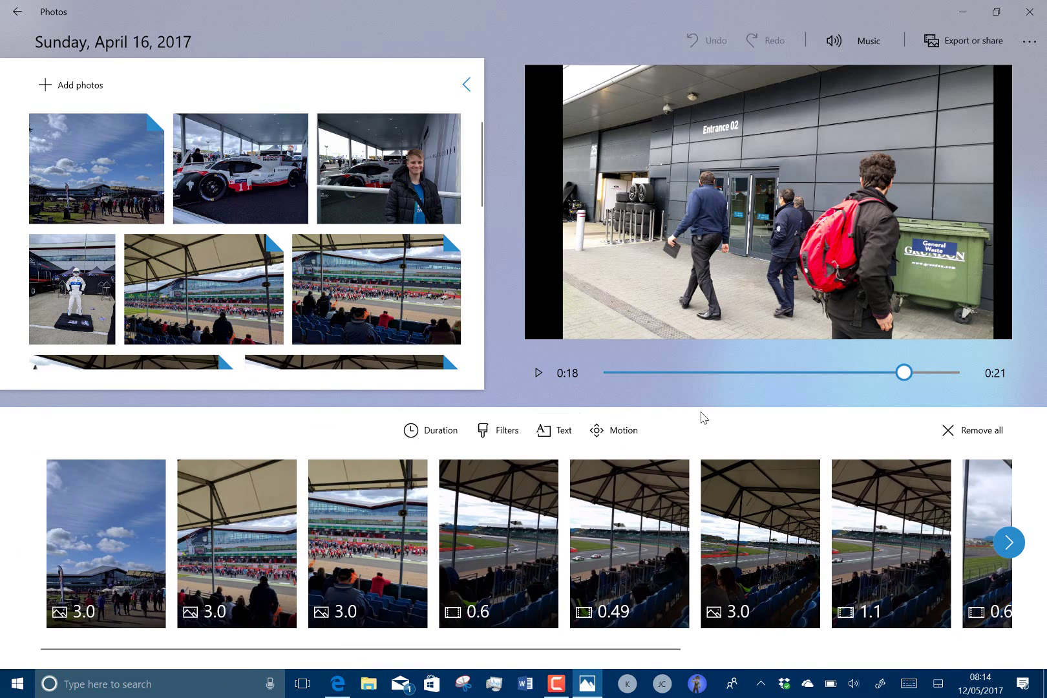
{"action": "left_click", "coordinate": [18, 12]}
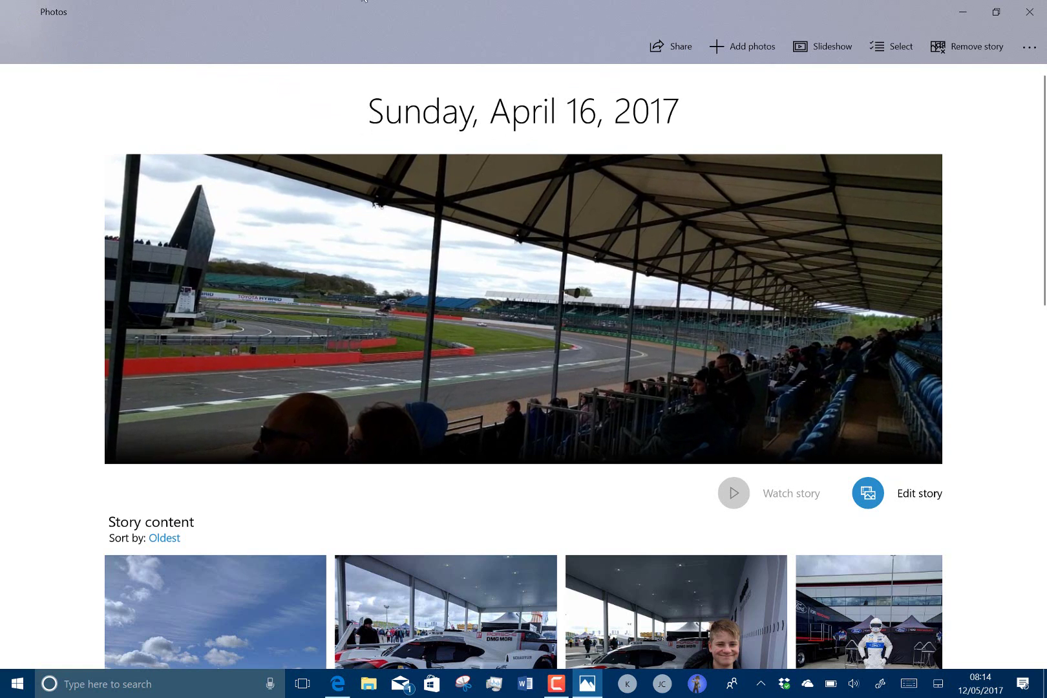
{"action": "left_click", "coordinate": [18, 13]}
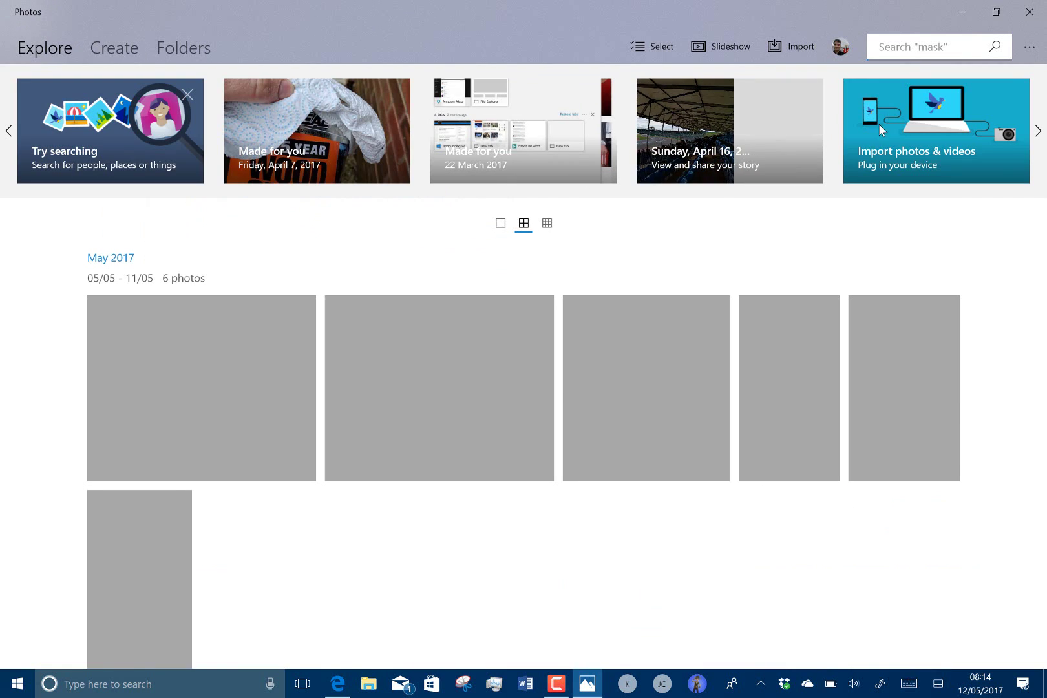
{"action": "left_click", "coordinate": [1041, 133]}
{"action": "left_click", "coordinate": [552, 164]}
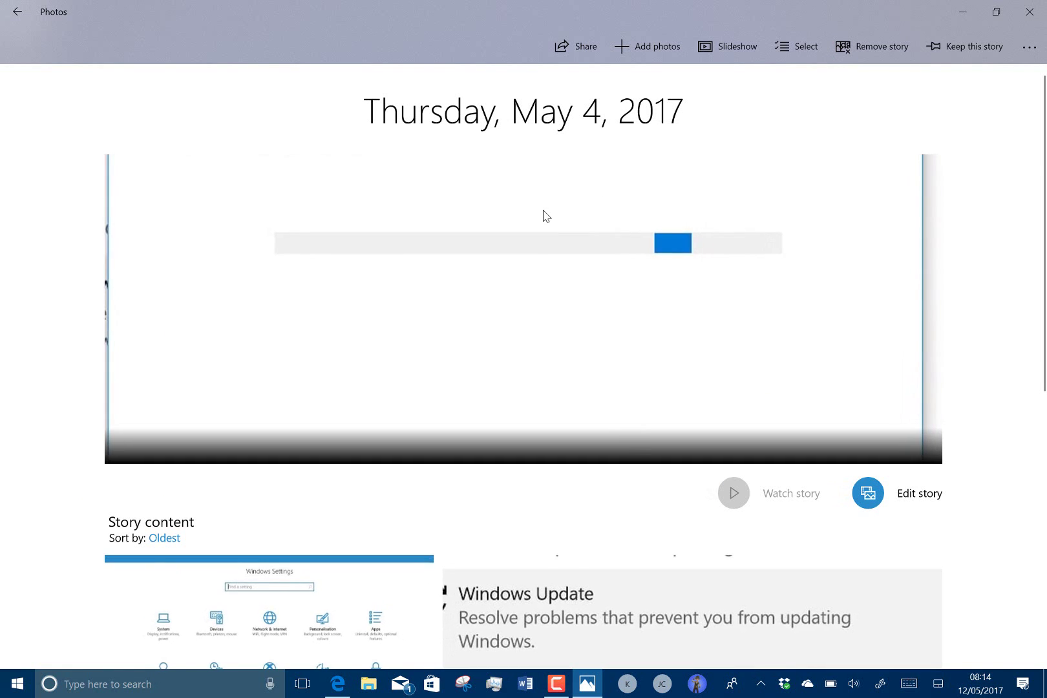
{"action": "scroll", "coordinate": [638, 423], "scroll_direction": "down", "scroll_amount": 10}
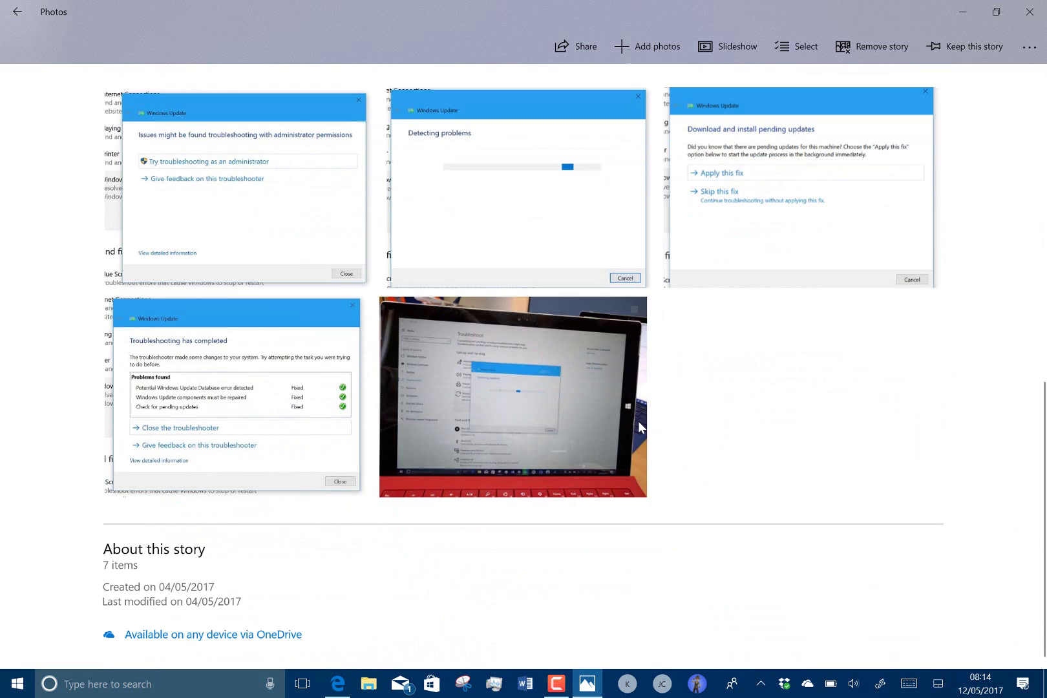
{"action": "scroll", "coordinate": [639, 427], "scroll_direction": "up", "scroll_amount": 2}
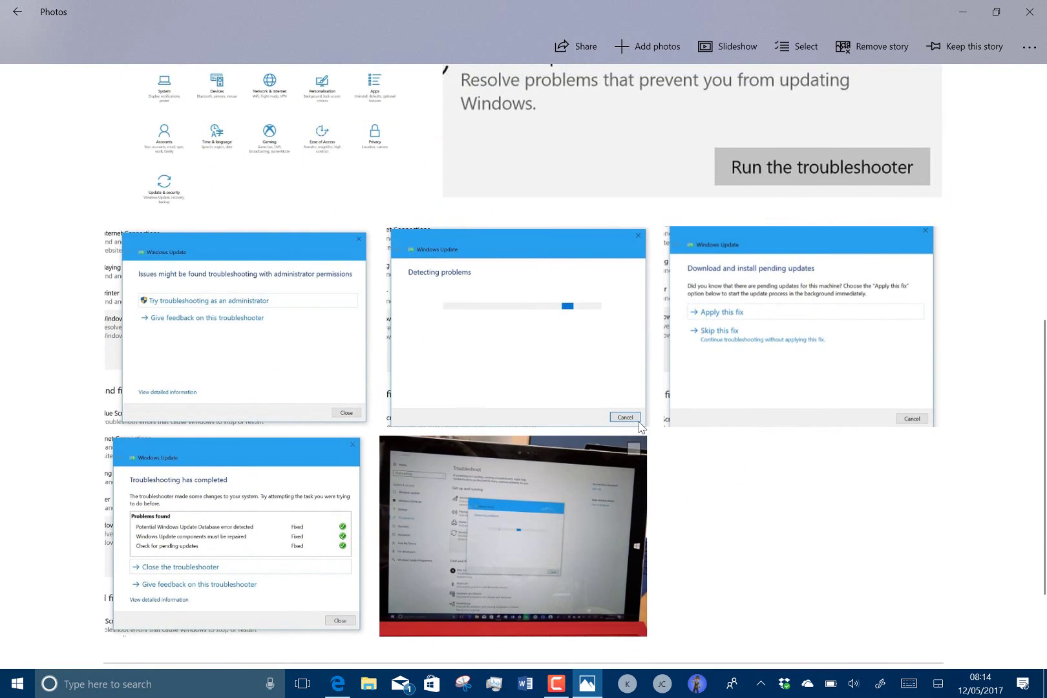
{"action": "scroll", "coordinate": [639, 427], "scroll_direction": "up", "scroll_amount": 4}
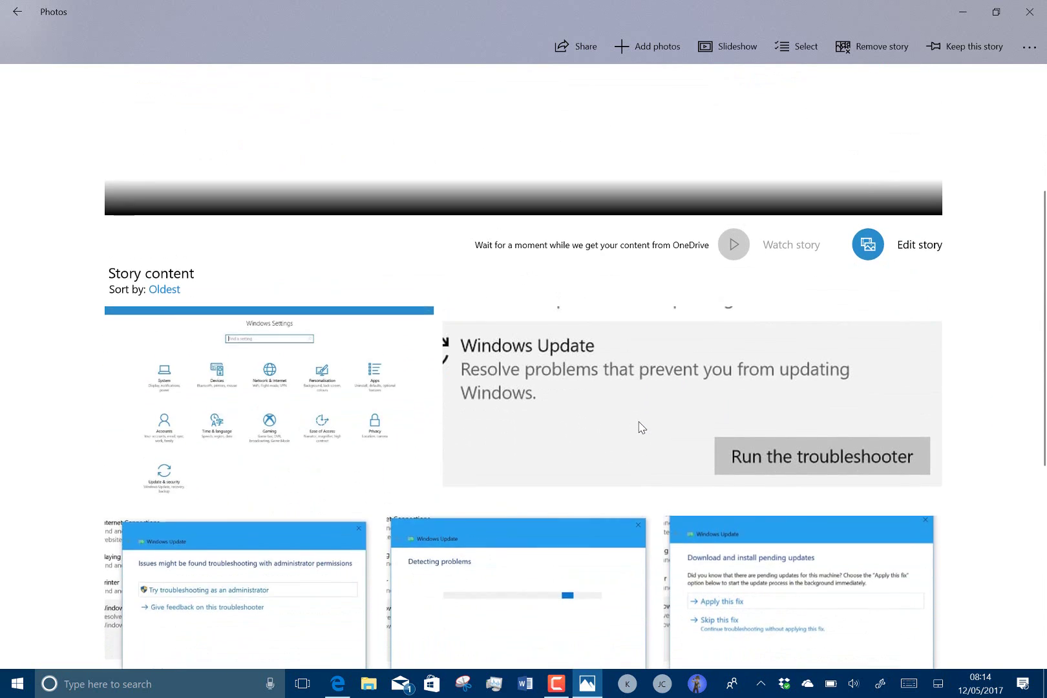
{"action": "scroll", "coordinate": [639, 427], "scroll_direction": "up", "scroll_amount": 1}
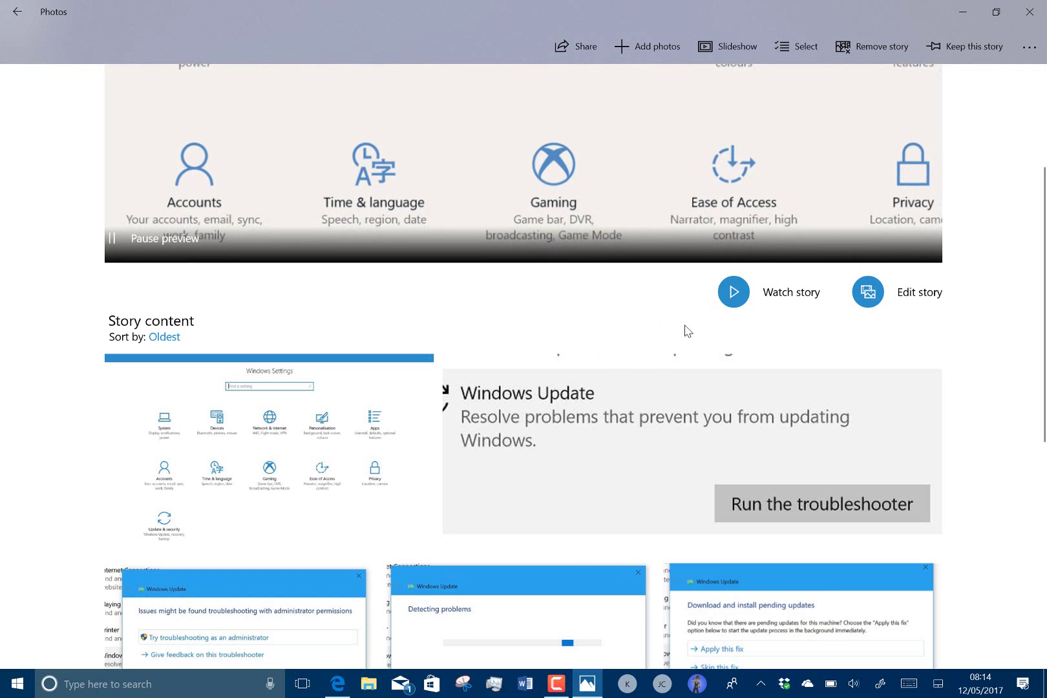
Watch the May 4 story and bring up its Export or share panel.
{"action": "left_click", "coordinate": [734, 292]}
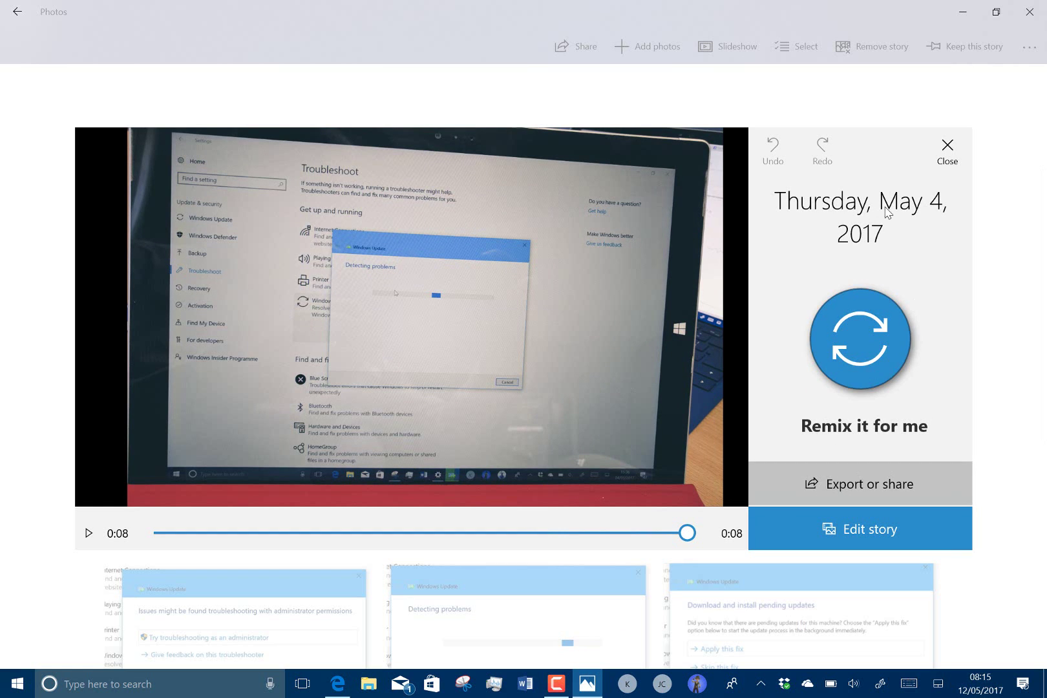
{"action": "left_click", "coordinate": [817, 475]}
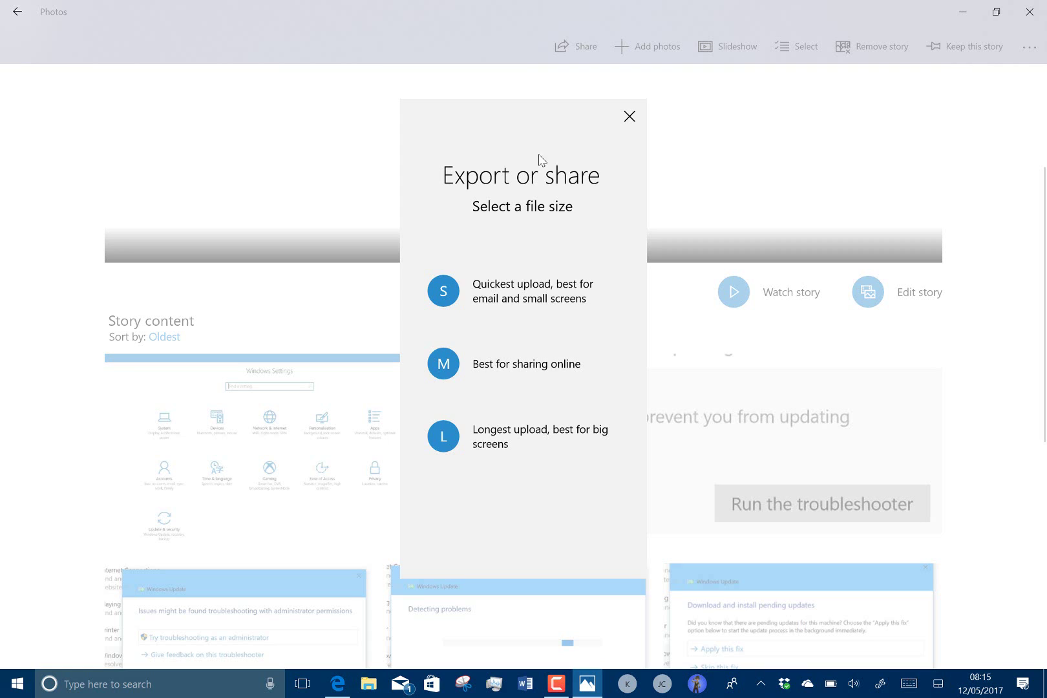
Export the May 4 story at size S (Quickest upload) and view its share-to-app options.
{"action": "left_click", "coordinate": [445, 290]}
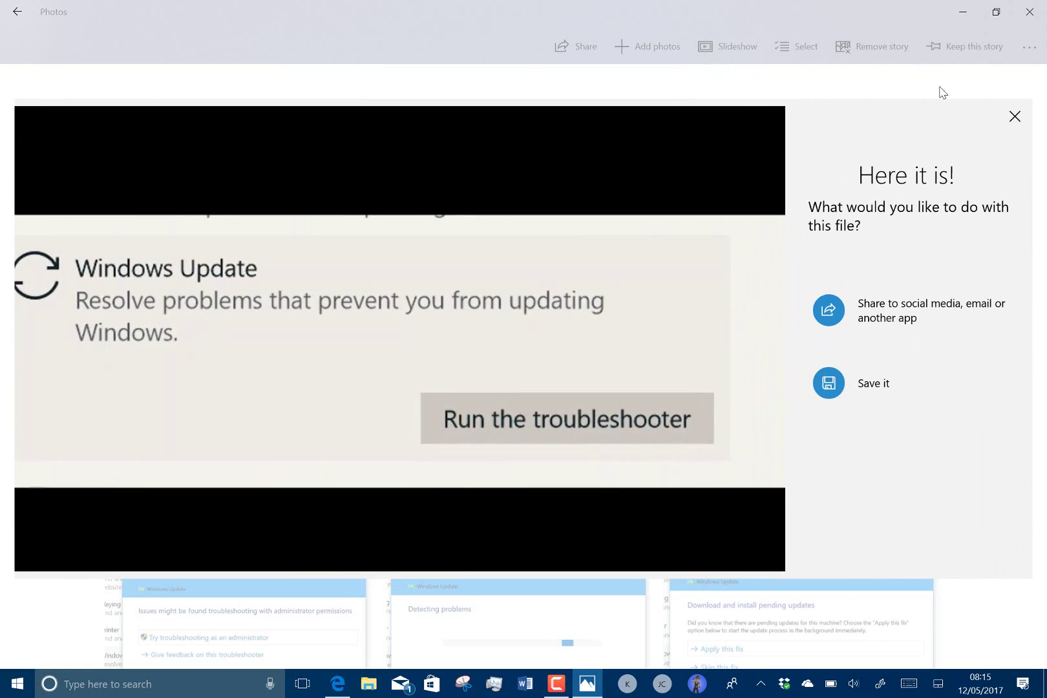
{"action": "mouse_move", "coordinate": [676, 278]}
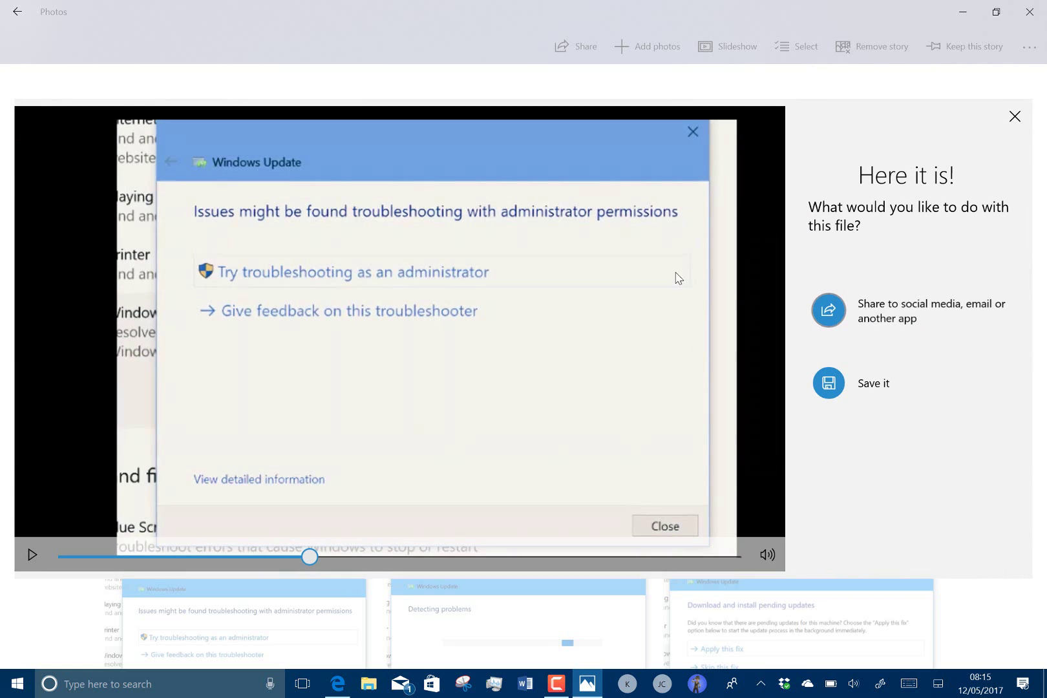
{"action": "left_click", "coordinate": [839, 321]}
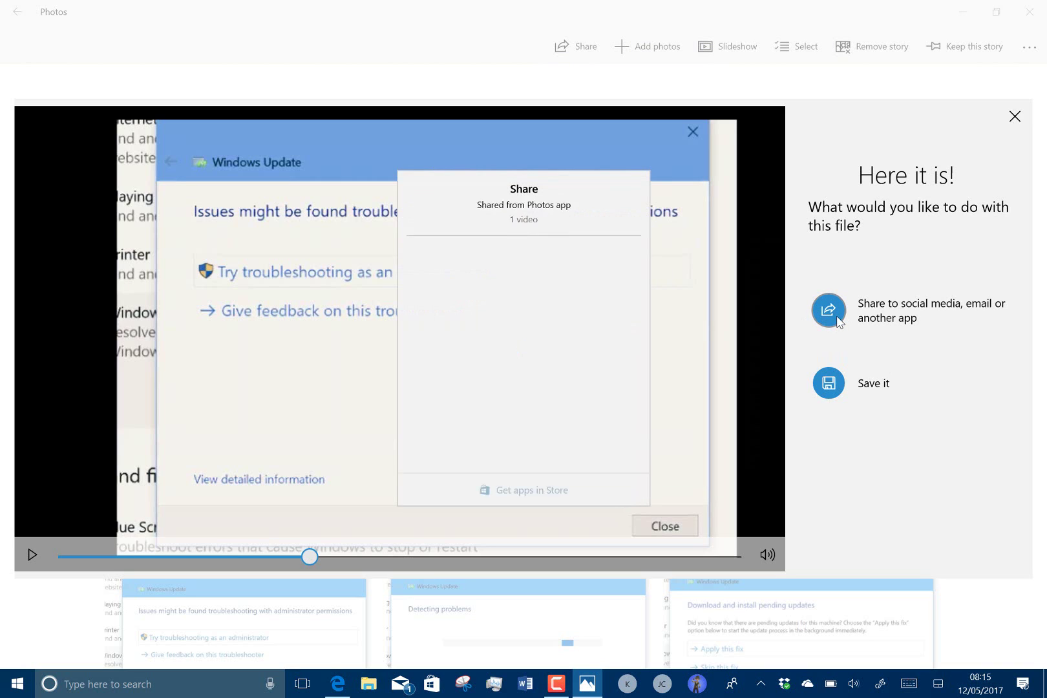
{"action": "left_click", "coordinate": [796, 402]}
{"action": "left_click", "coordinate": [876, 313]}
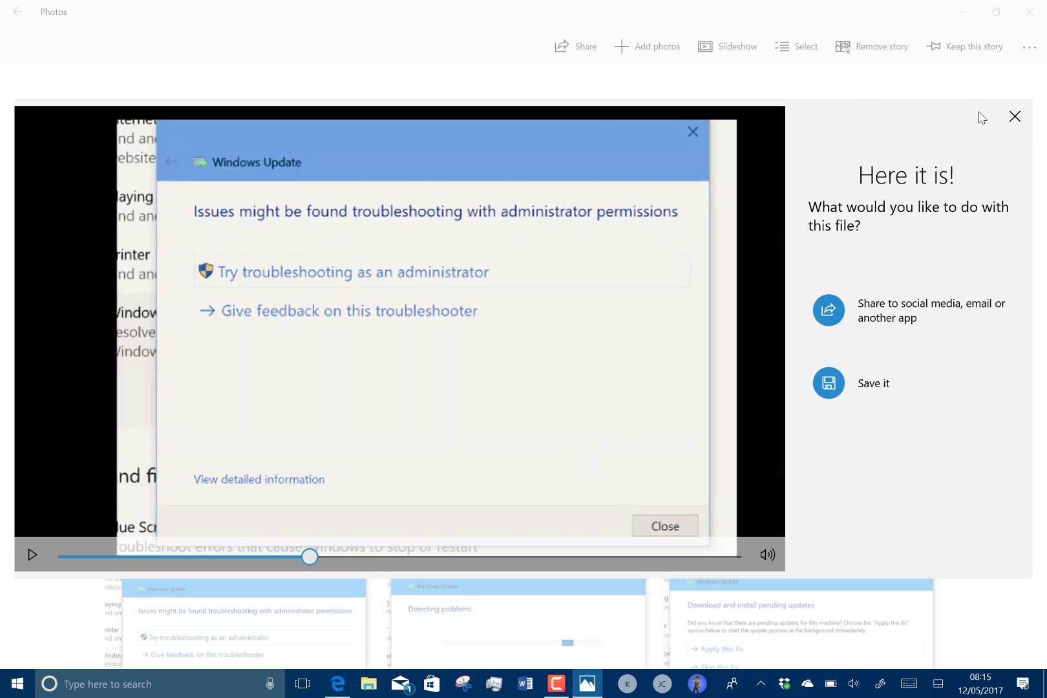
Close the export panel, return to the collection, and search photos for House.
{"action": "left_click", "coordinate": [1015, 117]}
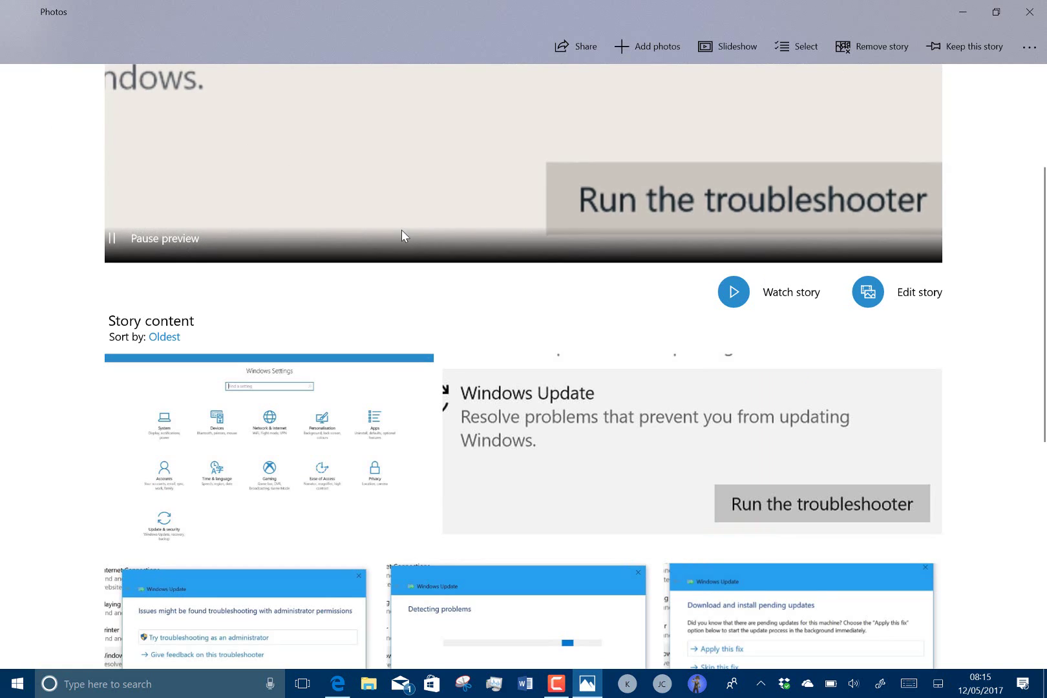
{"action": "key", "text": "Escape"}
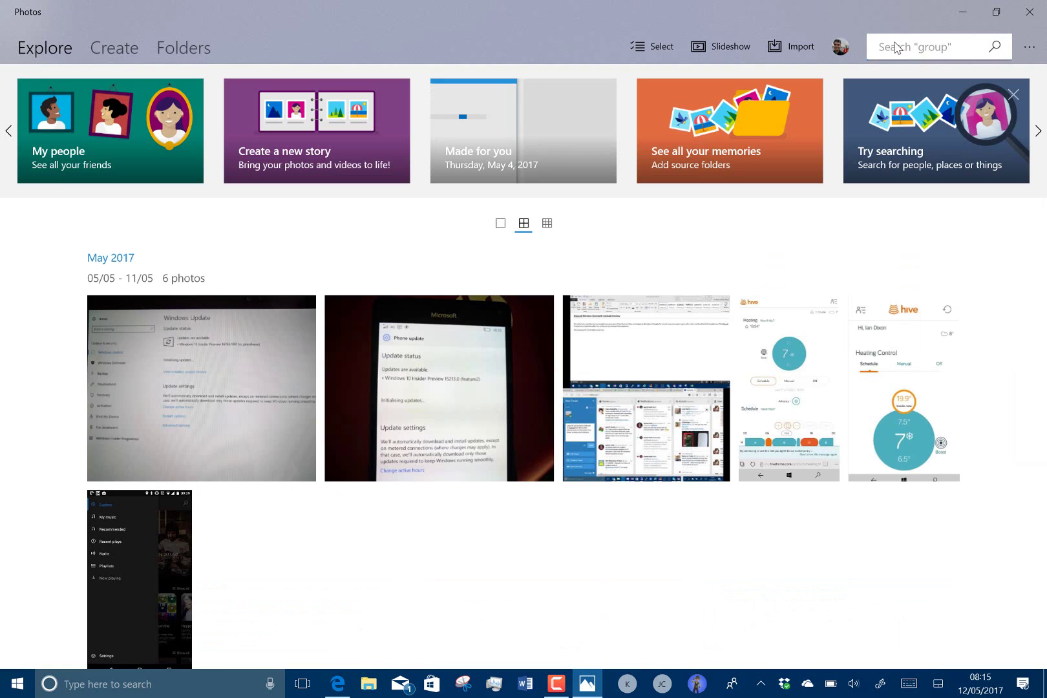
{"action": "left_click", "coordinate": [895, 46]}
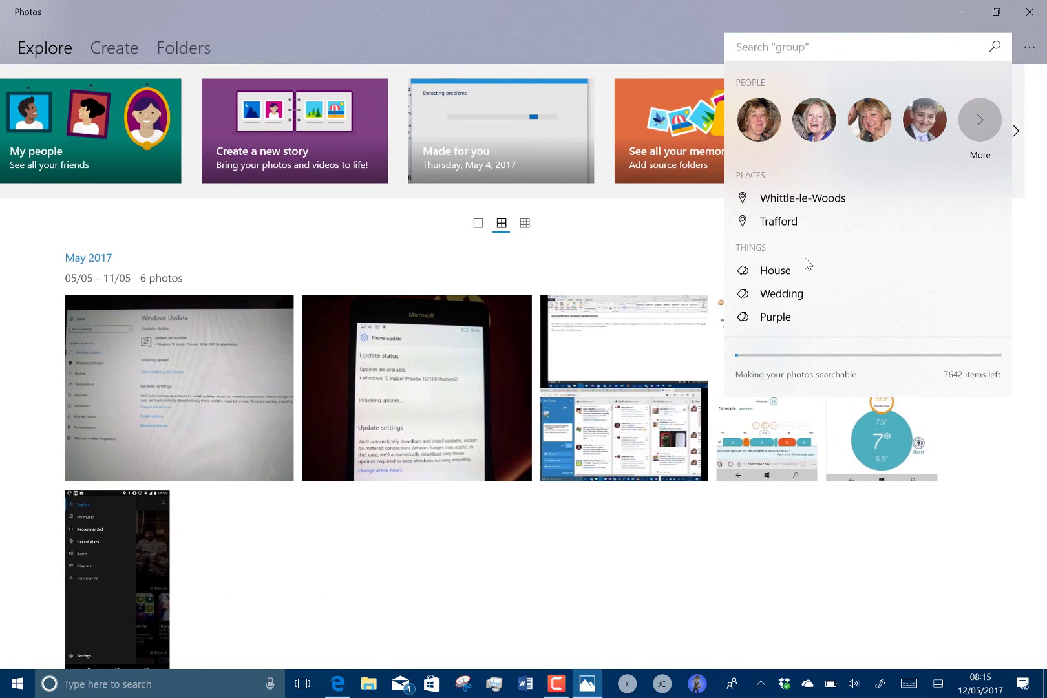
{"action": "left_click", "coordinate": [745, 275]}
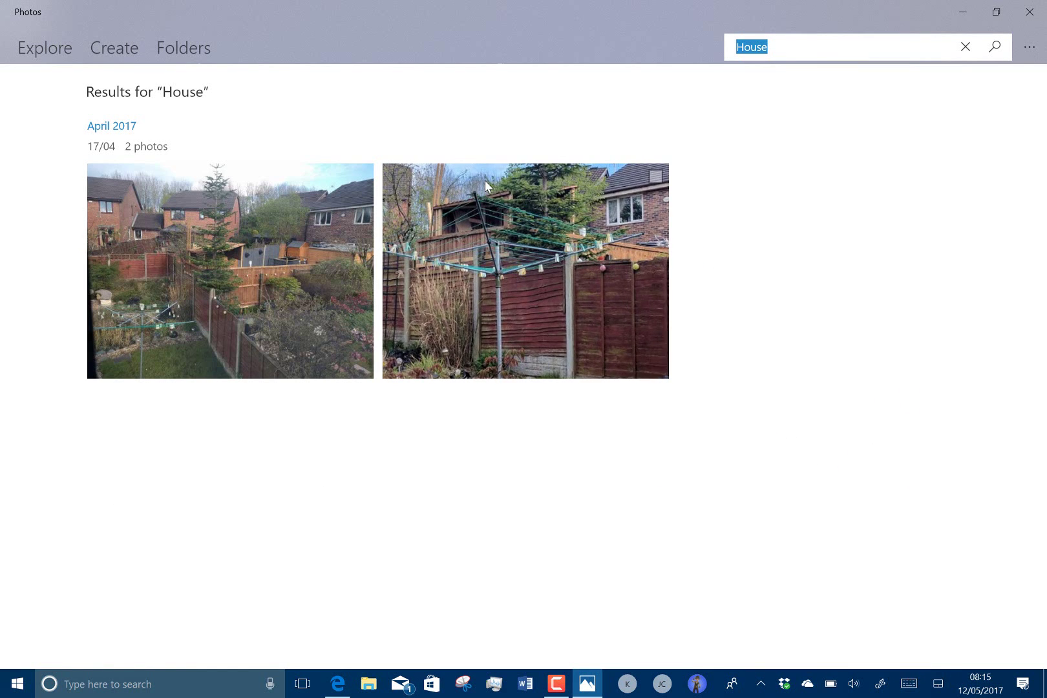
Visit the Create and Folders sections, then return to Explore.
{"action": "left_click", "coordinate": [101, 51]}
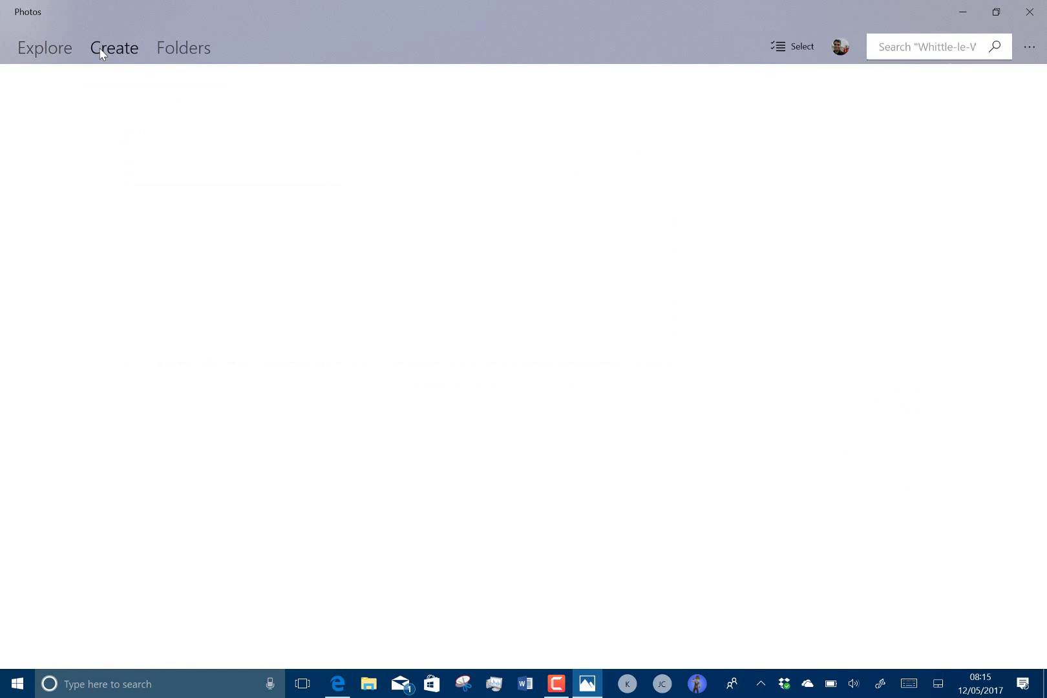
{"action": "left_click", "coordinate": [189, 51]}
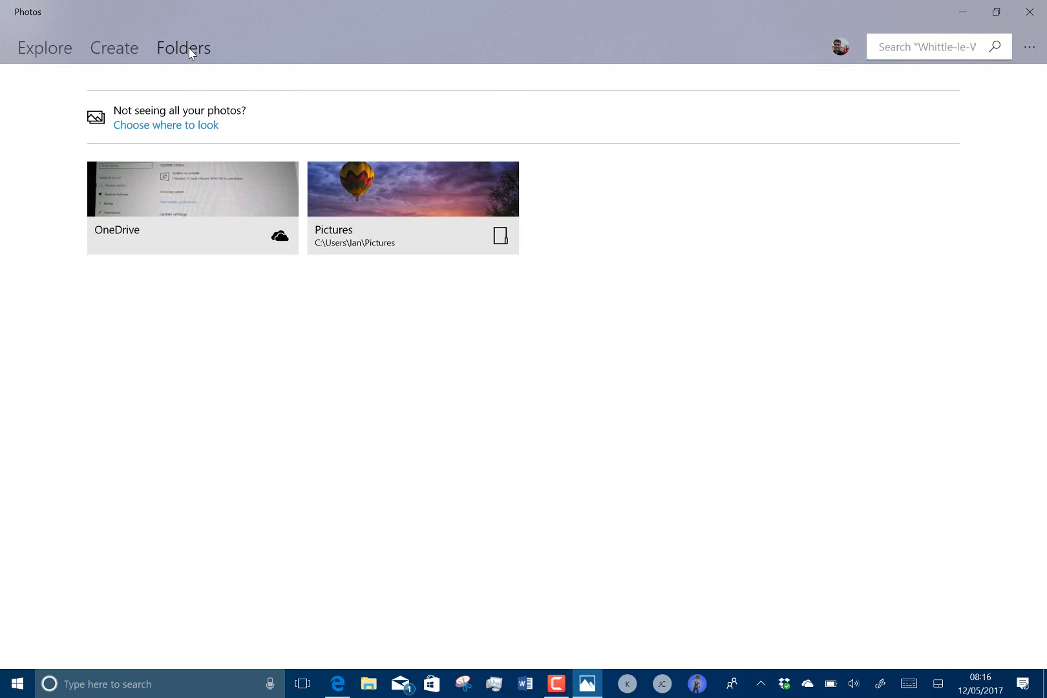
{"action": "left_click", "coordinate": [67, 49]}
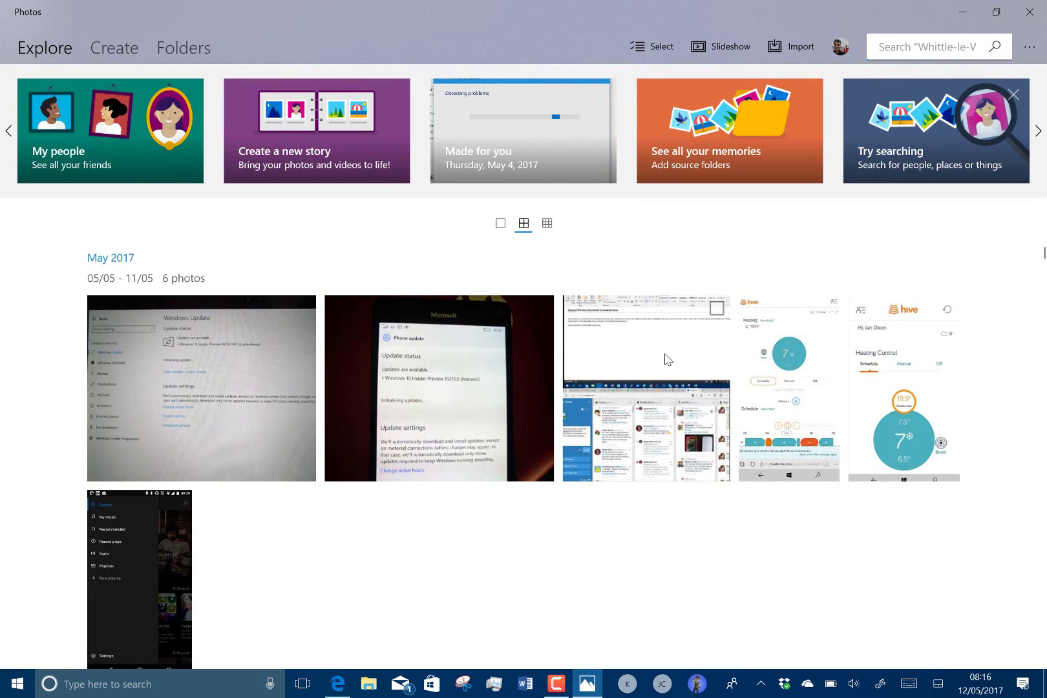
Show Task Manager's Details tab and widen the window so process descriptions show fully.
{"action": "key", "text": "ctrl+shift+Escape"}
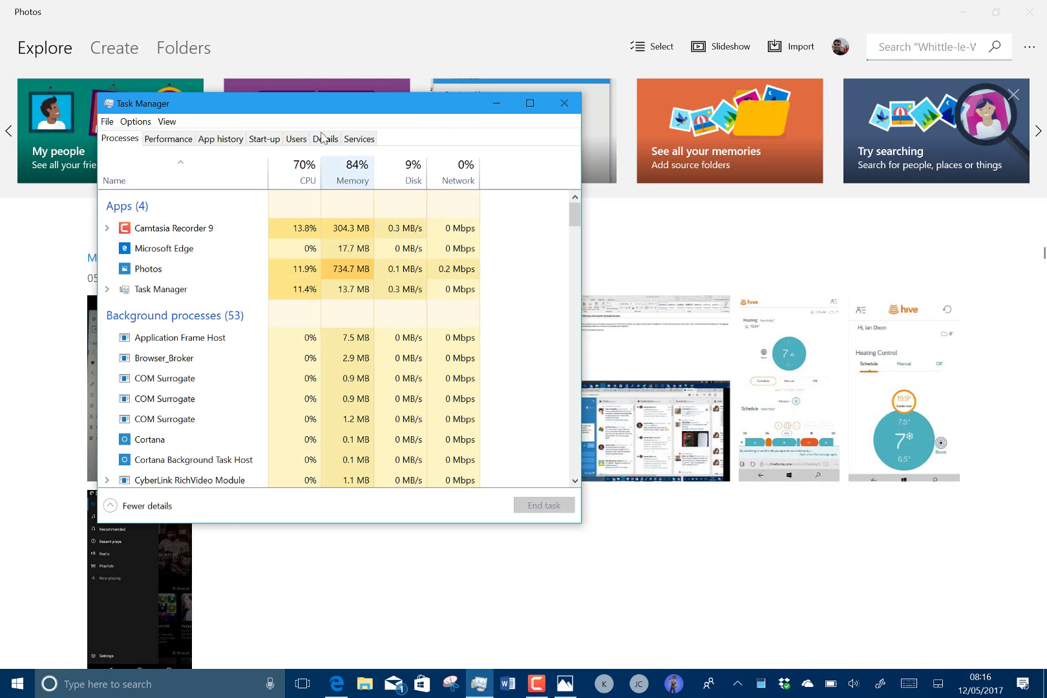
{"action": "left_click", "coordinate": [325, 138]}
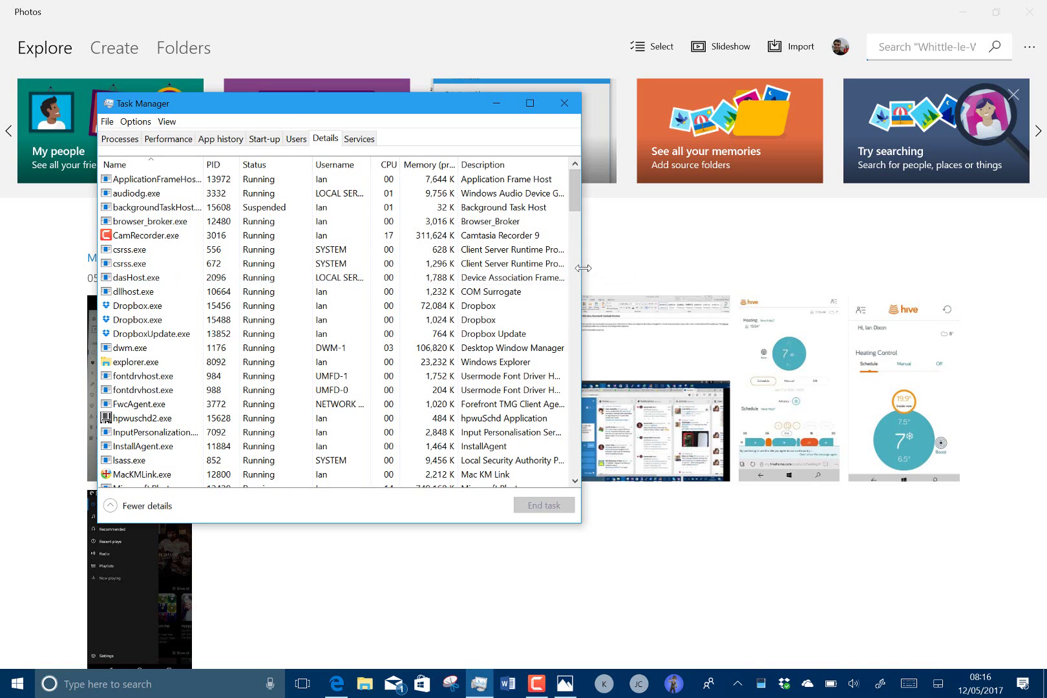
{"action": "left_click_drag", "start_coordinate": [583, 268], "coordinate": [723, 284]}
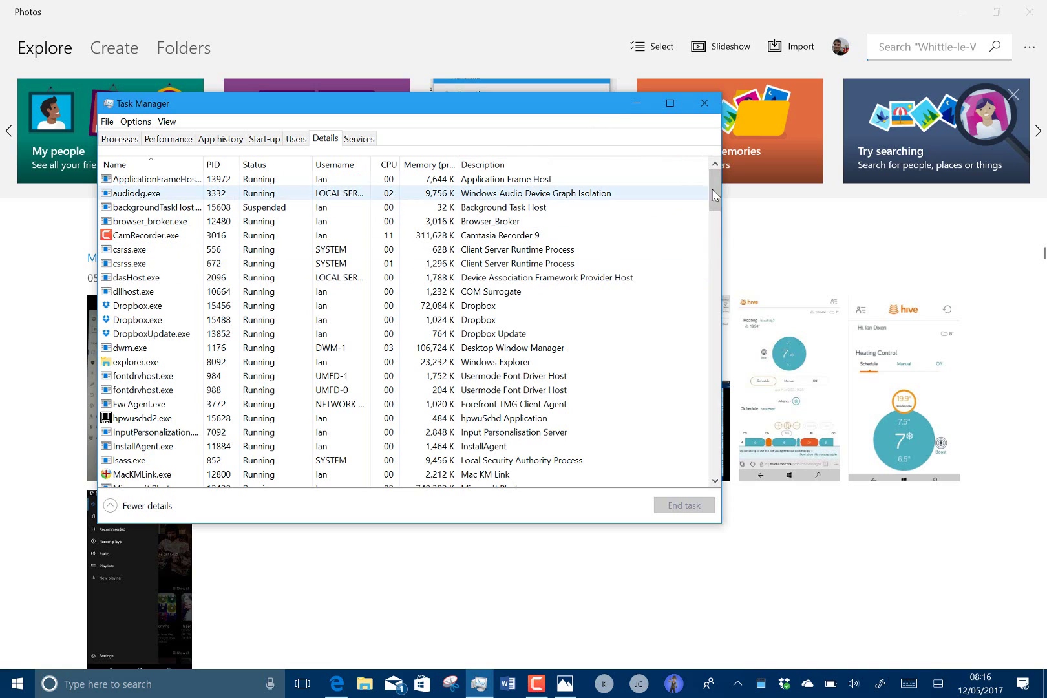
Open Volume Mixer from the speaker icon and scroll to reveal the Microsoft Photos sliders.
{"action": "left_click", "coordinate": [854, 683]}
{"action": "right_click", "coordinate": [854, 684]}
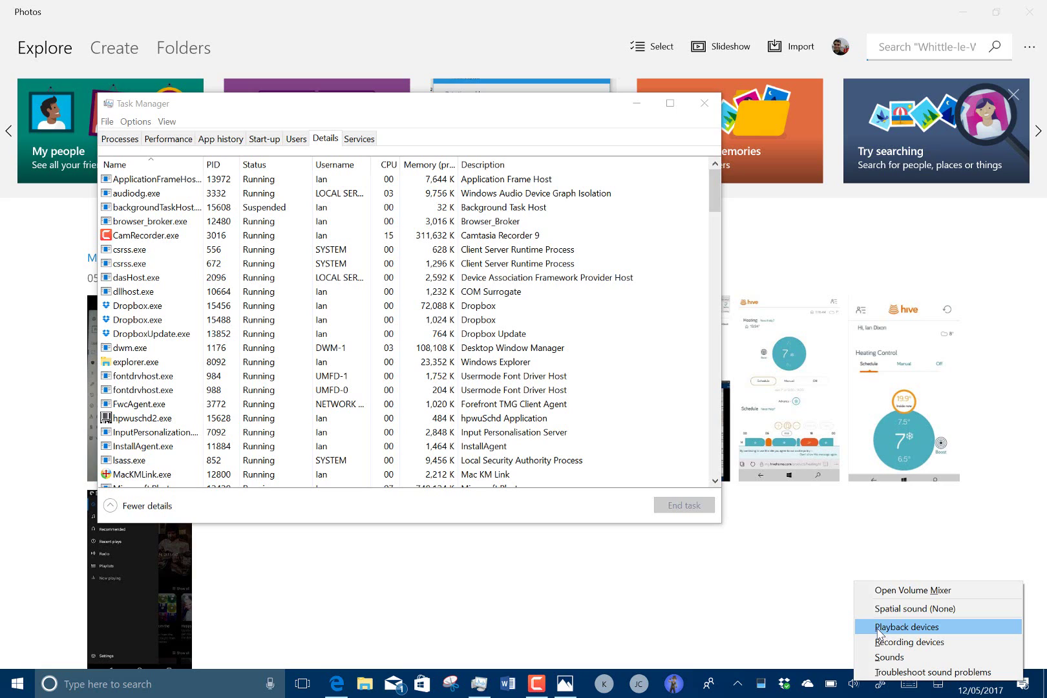
{"action": "left_click", "coordinate": [889, 590]}
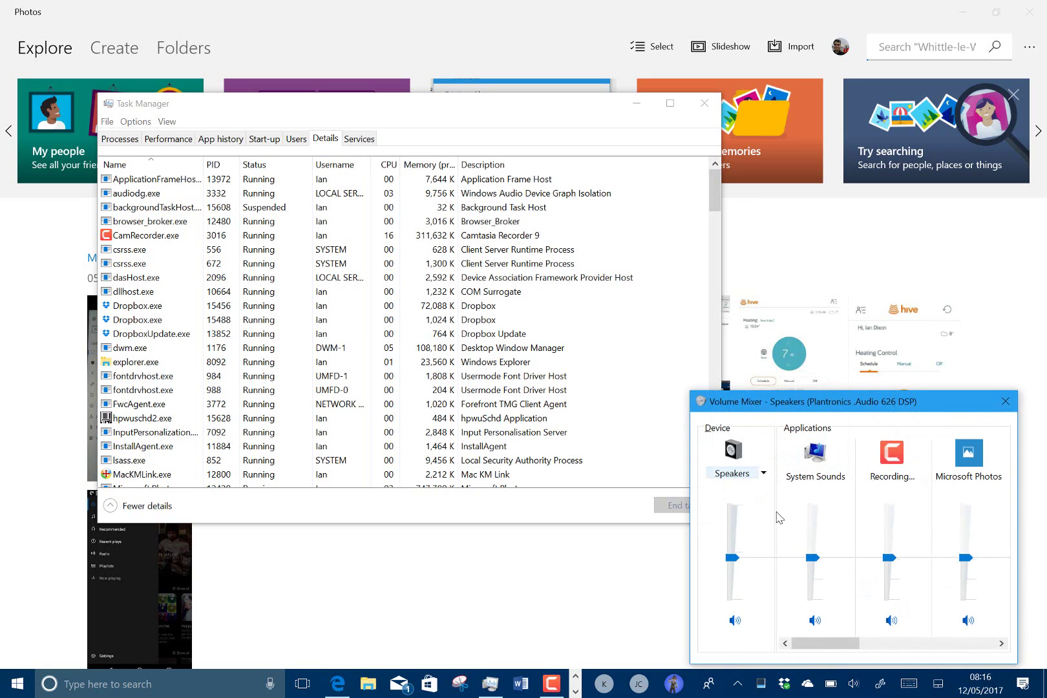
{"action": "left_click_drag", "start_coordinate": [809, 645], "coordinate": [782, 654]}
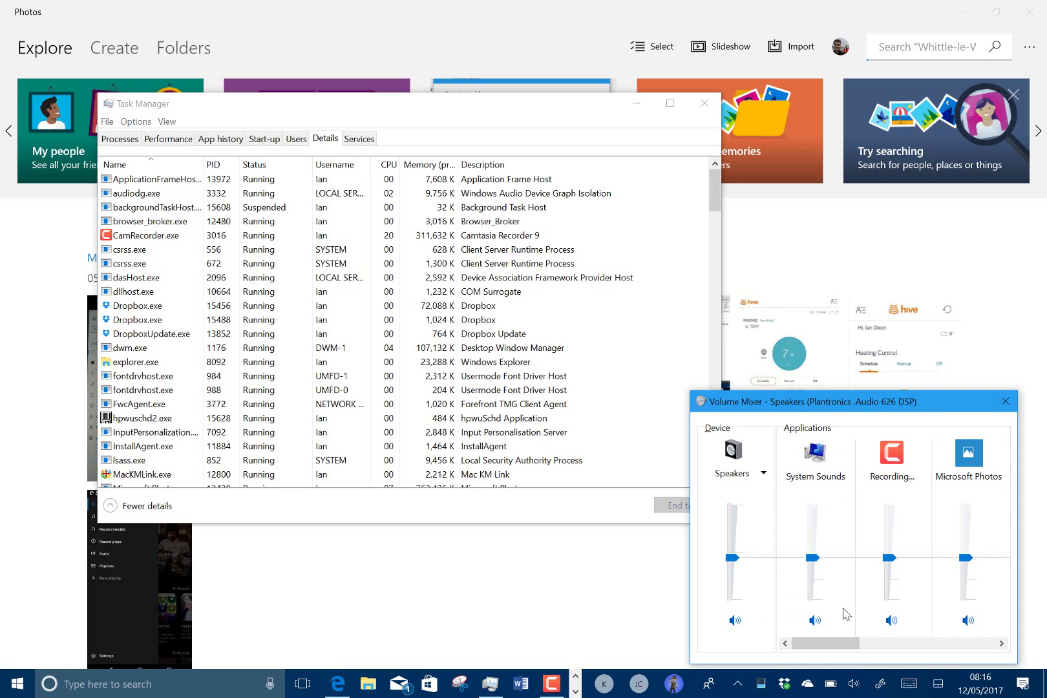
{"action": "left_click_drag", "start_coordinate": [825, 649], "coordinate": [879, 647]}
Launch Groove Music from its tile folder in the Start menu so it plays Sledgehammer.
{"action": "left_click", "coordinate": [17, 691]}
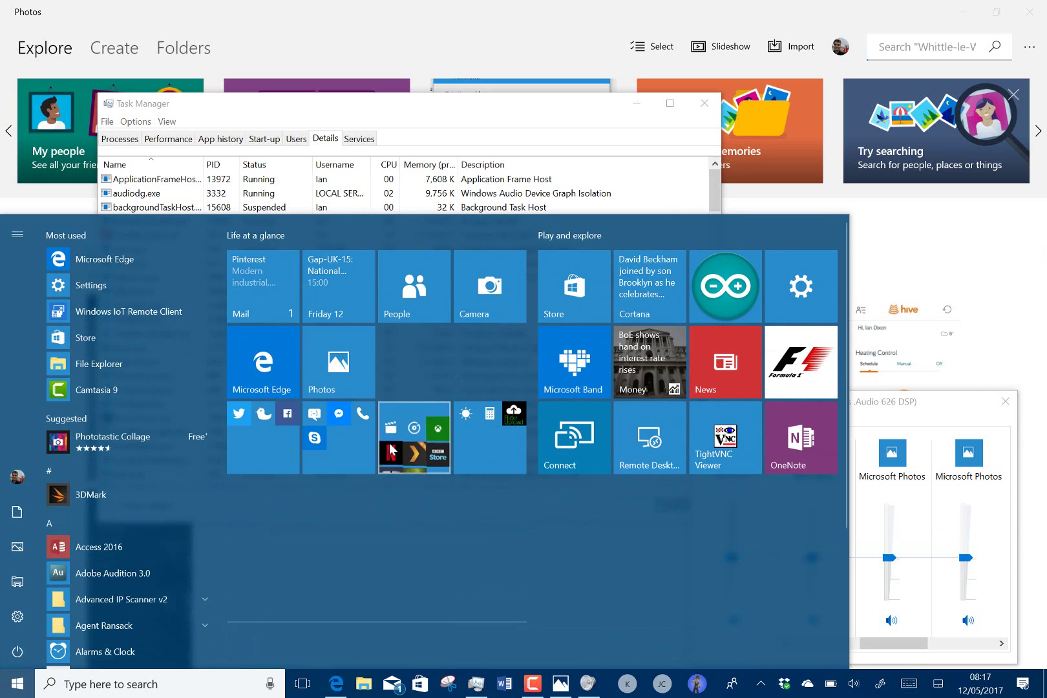
{"action": "left_click", "coordinate": [391, 450]}
{"action": "left_click", "coordinate": [328, 538]}
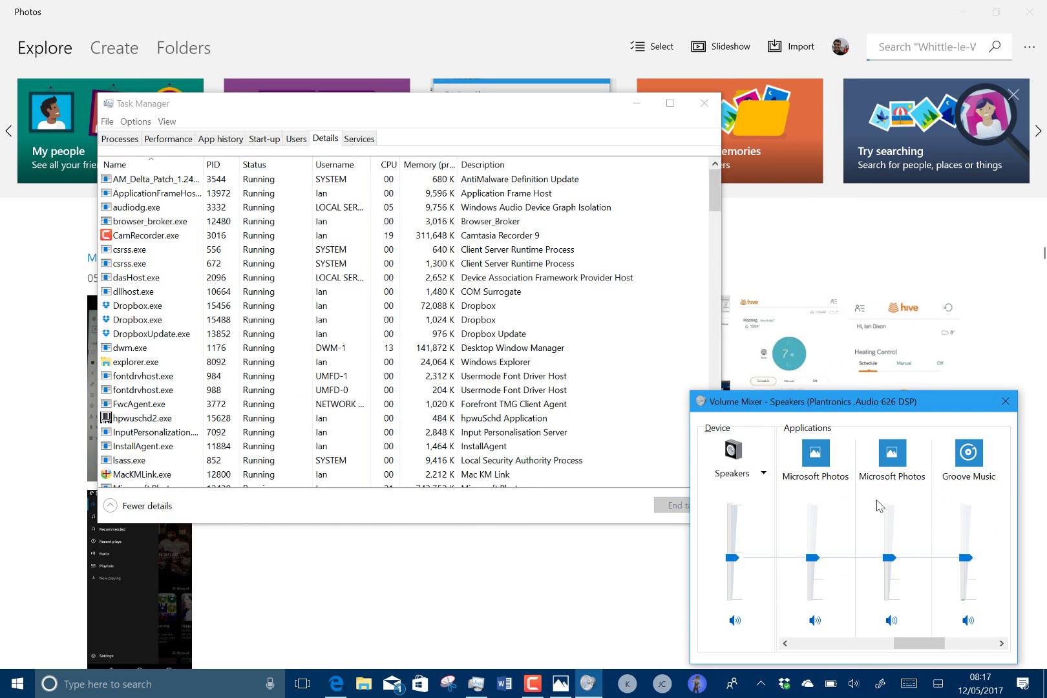
Minimise Groove Music, leaving Speakers and two Microsoft Photos channels in Volume Mixer.
{"action": "left_click", "coordinate": [759, 67]}
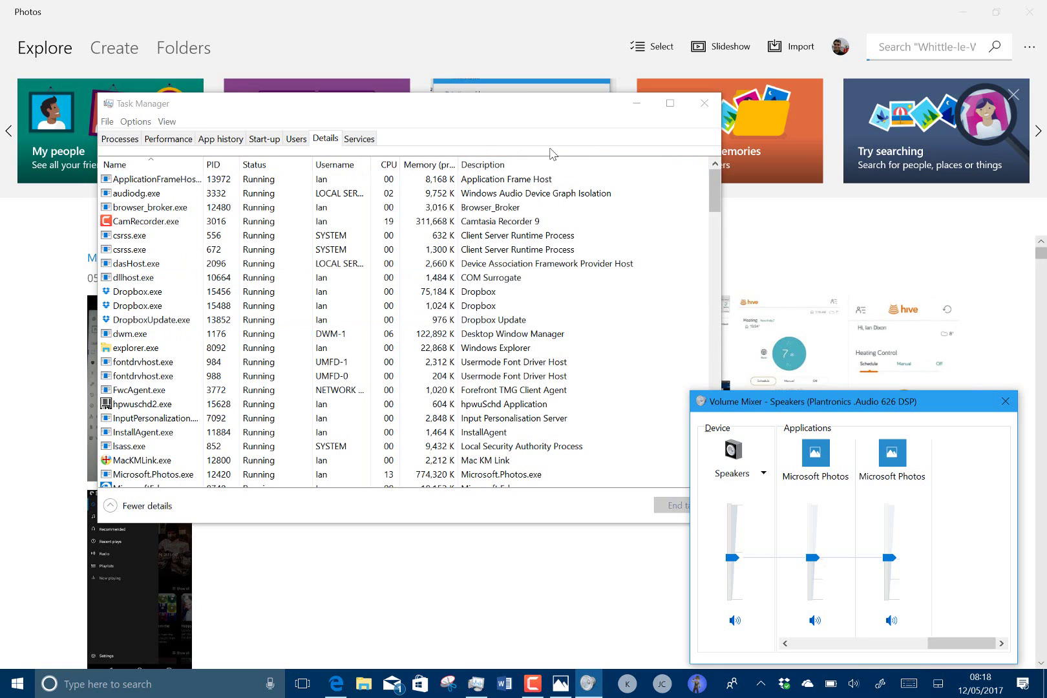
Bring the Photos window with its six May 2017 photos back in front of the mixer.
{"action": "left_click", "coordinate": [493, 22]}
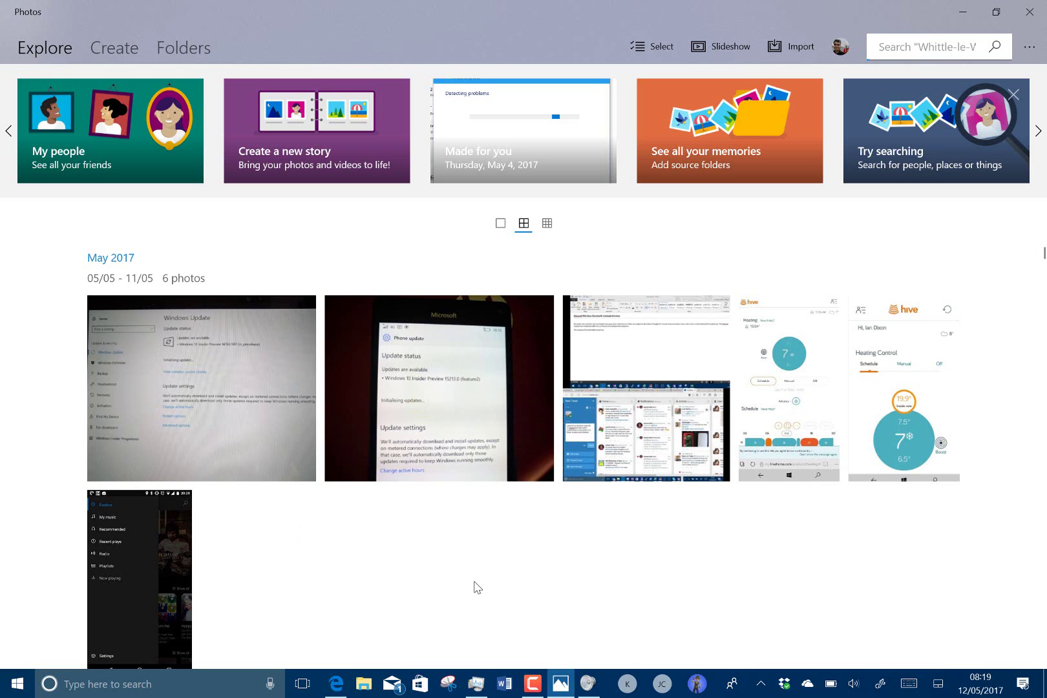
{"action": "key", "text": "super"}
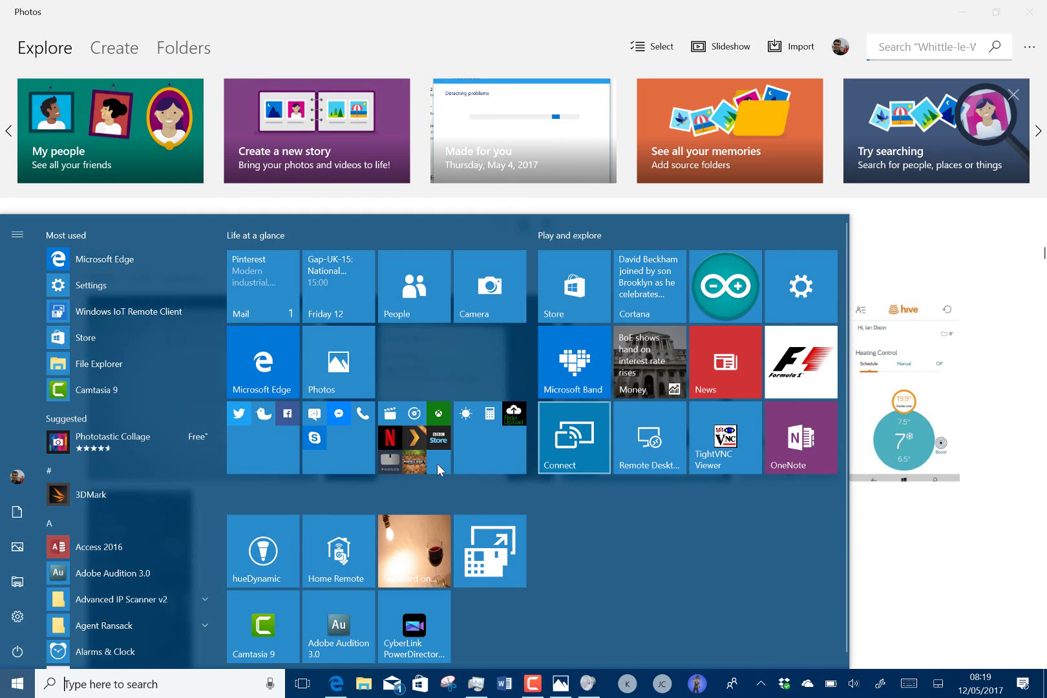
{"action": "left_click", "coordinate": [918, 582]}
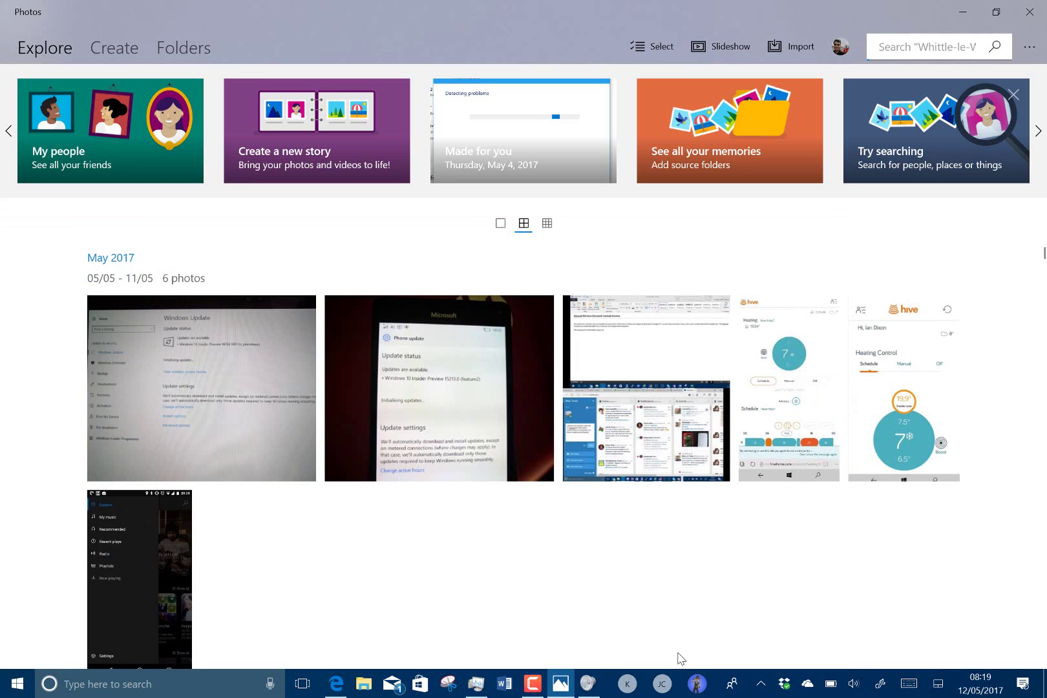